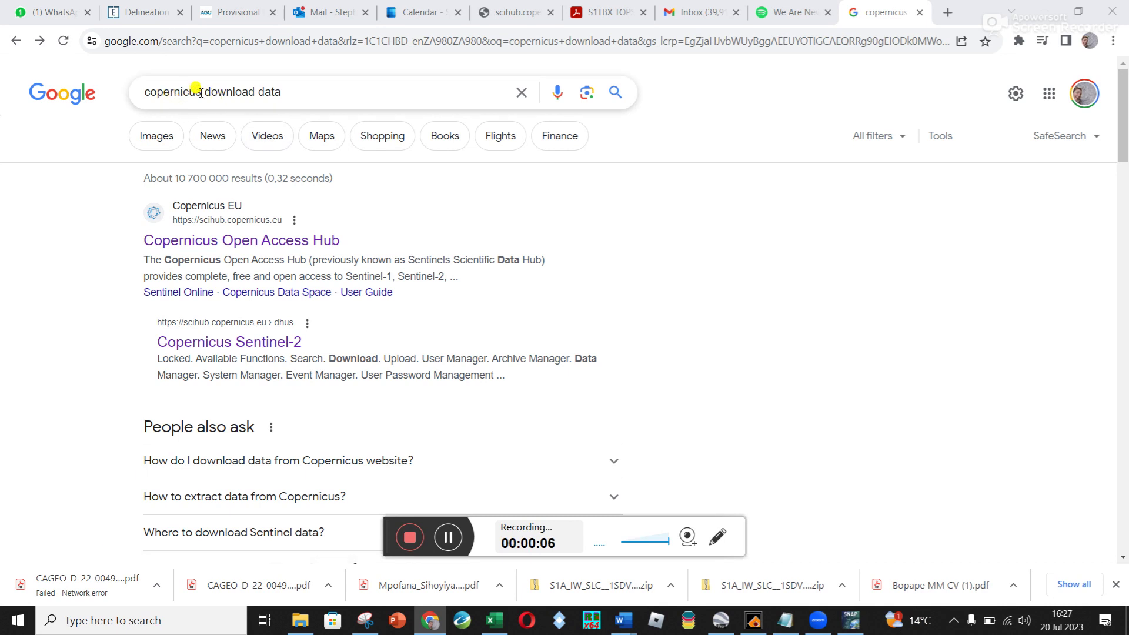
Go from the search result to the Copernicus Open Hub map portal and bring up the sign-in form
click(201, 240)
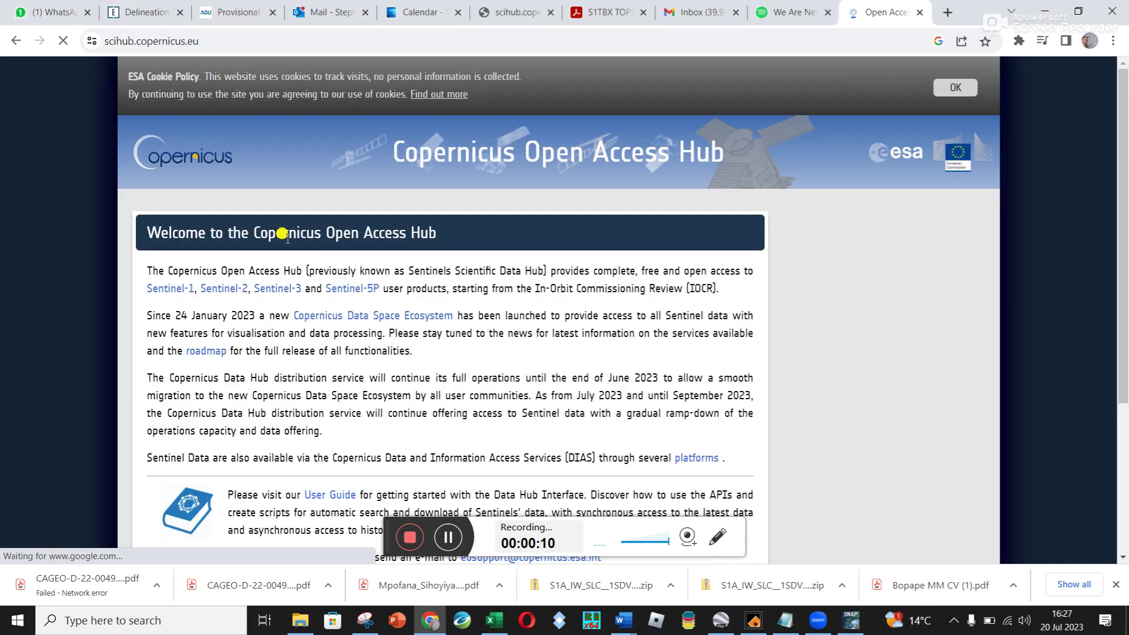
scroll(122, 369, down, 6)
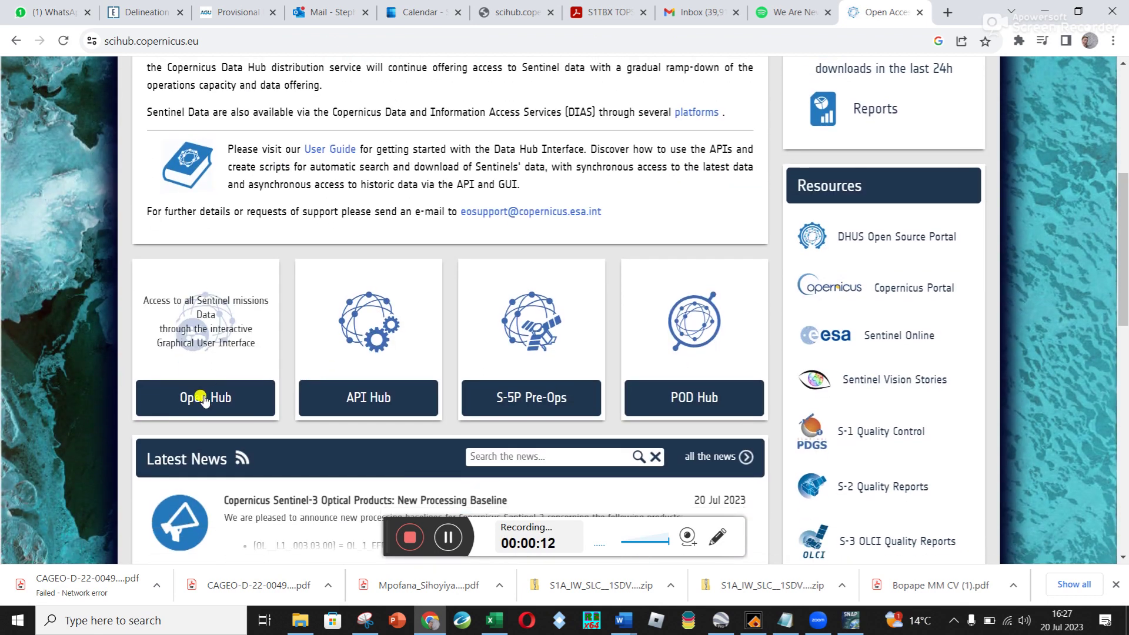
click(203, 396)
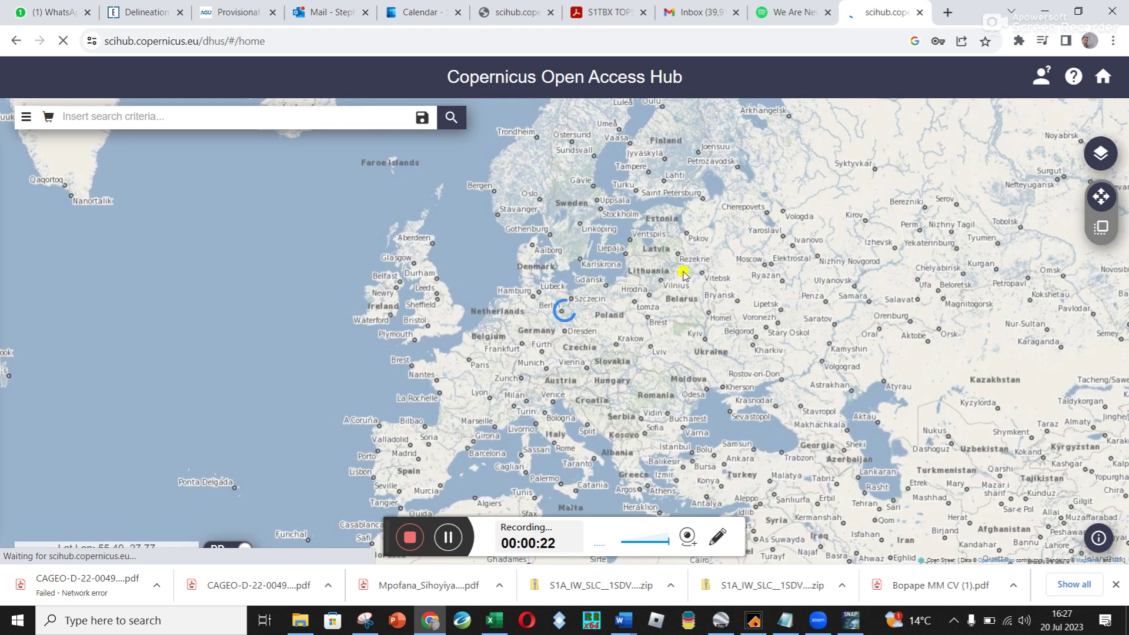
click(1040, 82)
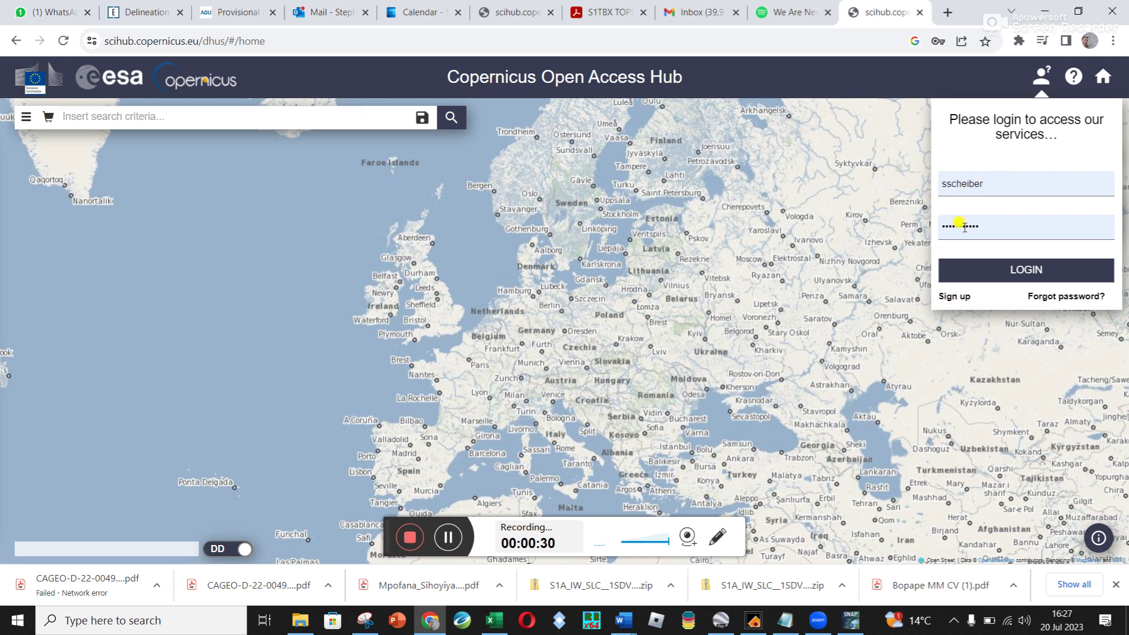
Log in with the saved credentials and pan the map to the Fauresmith–Jagersfontein area
click(1010, 272)
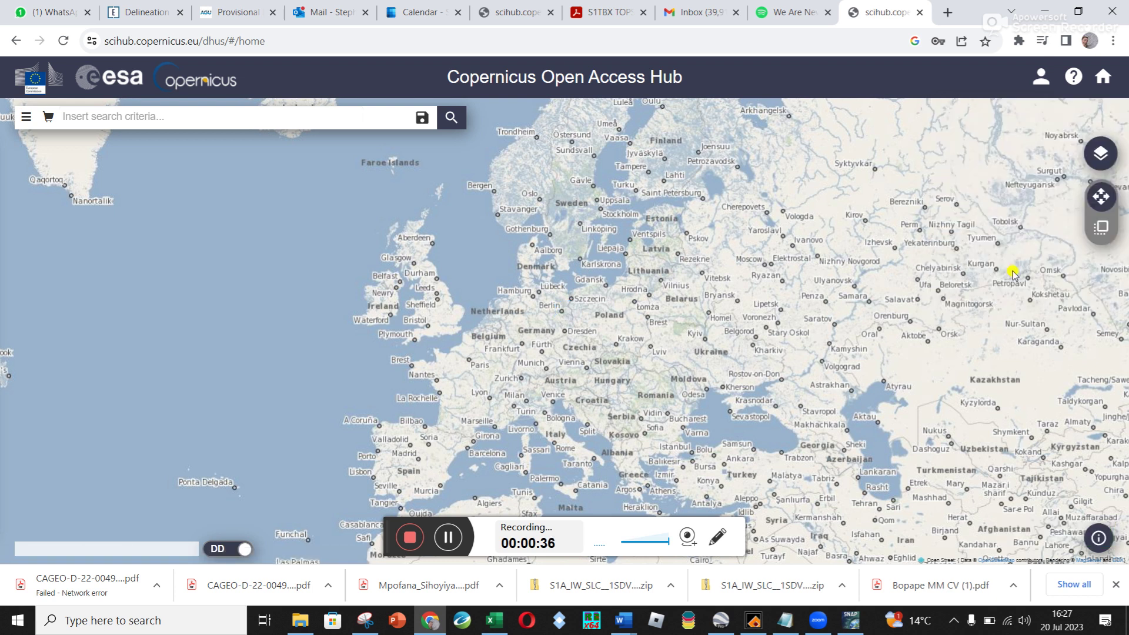
drag(590, 385, 553, 3)
click(447, 536)
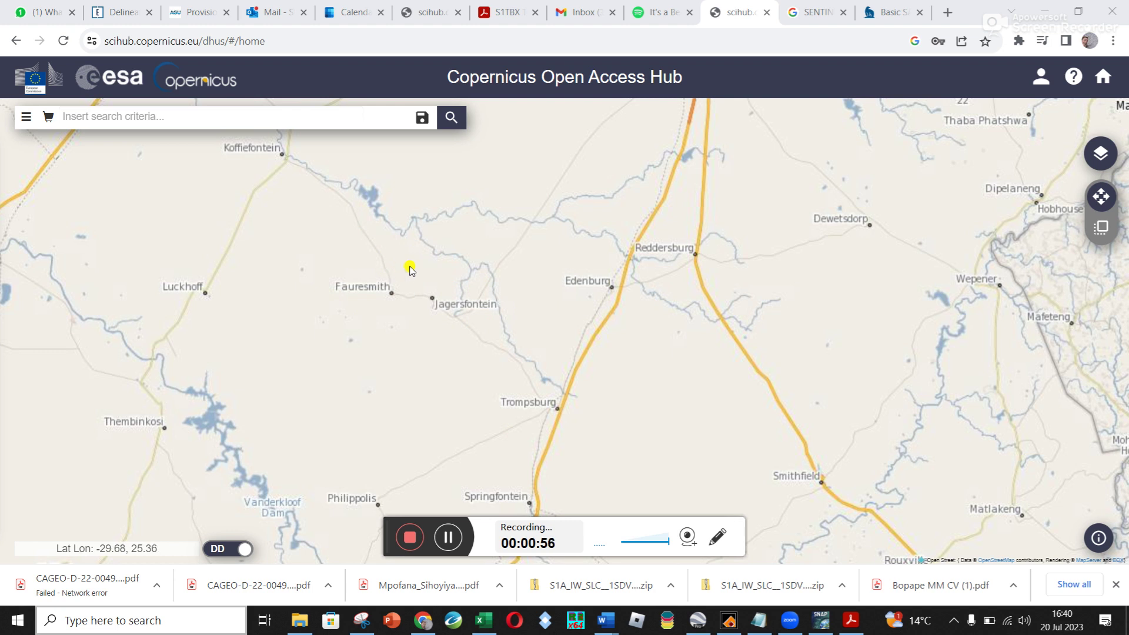
Draw a four-corner search area around Jagersfontein
drag(407, 265, 505, 267)
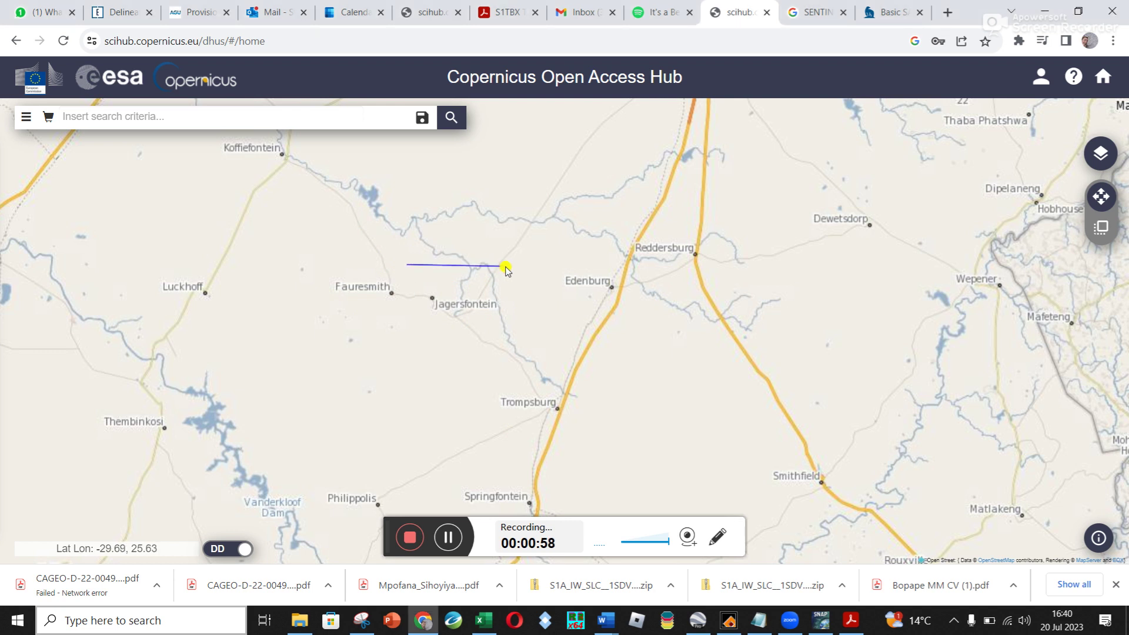
click(505, 381)
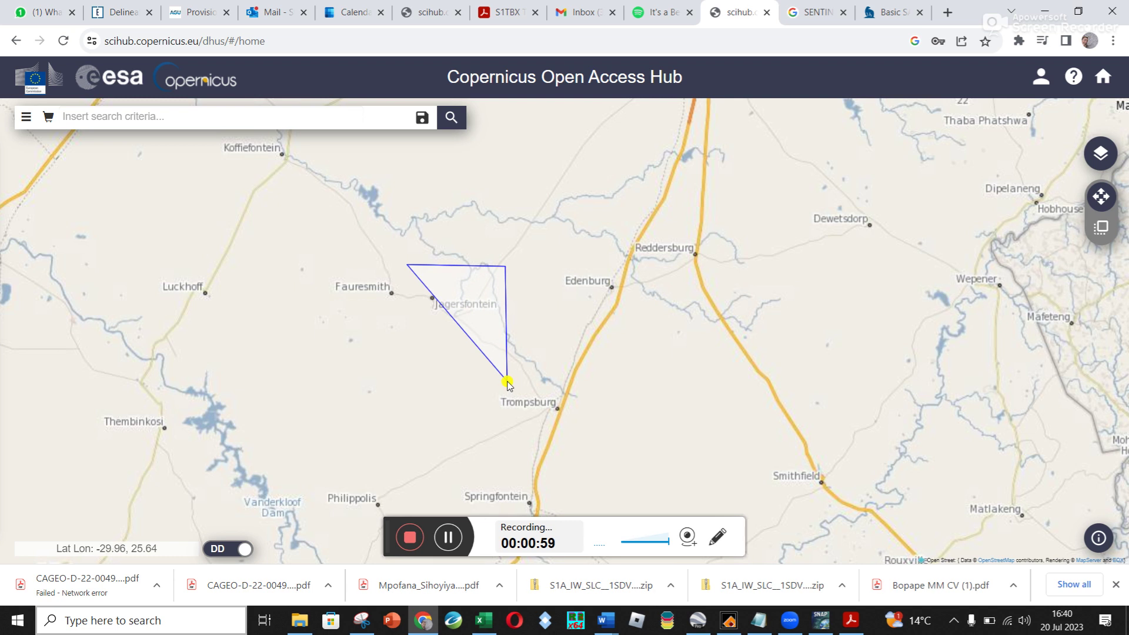
double_click(400, 376)
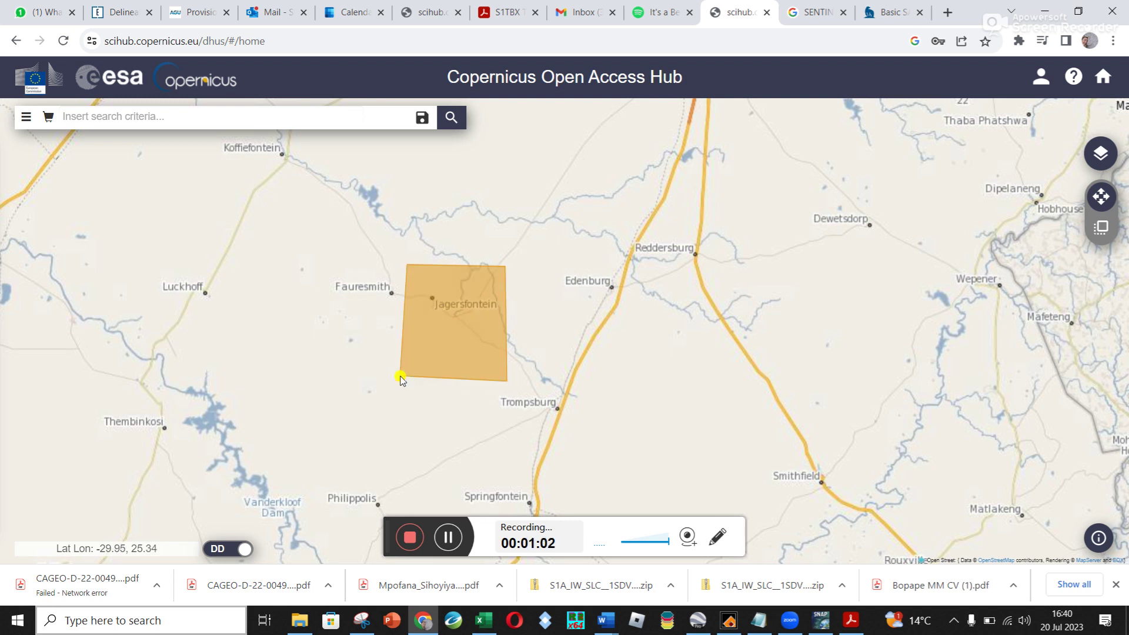
Attempt a second multi-corner area outline and dismiss the not-a-valid-polygon warning
click(399, 377)
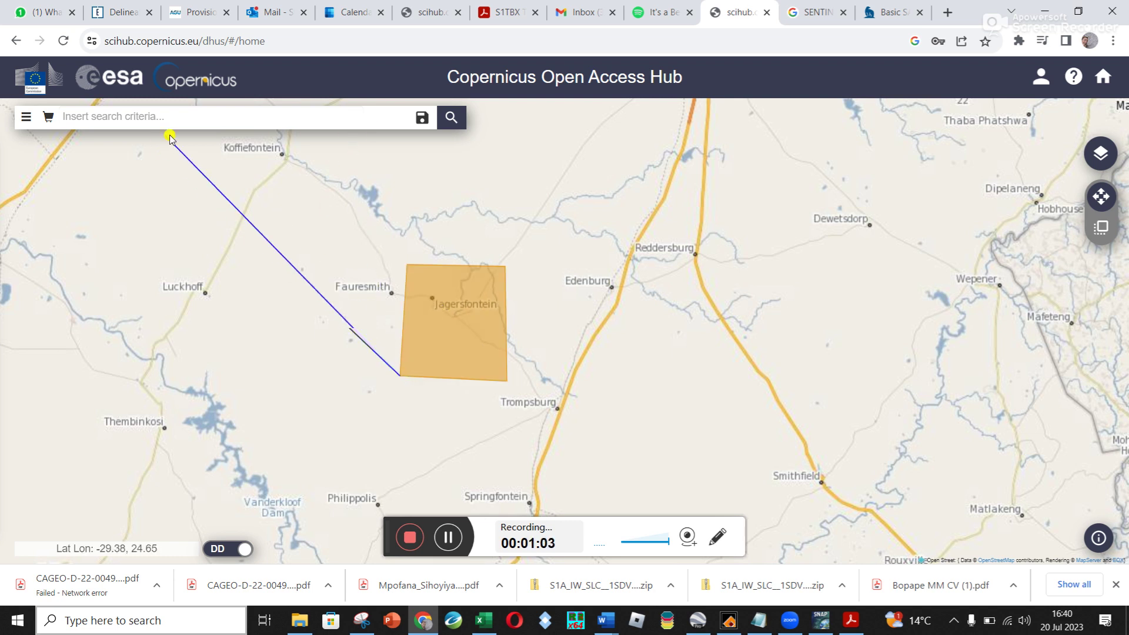
click(360, 371)
click(411, 394)
click(365, 396)
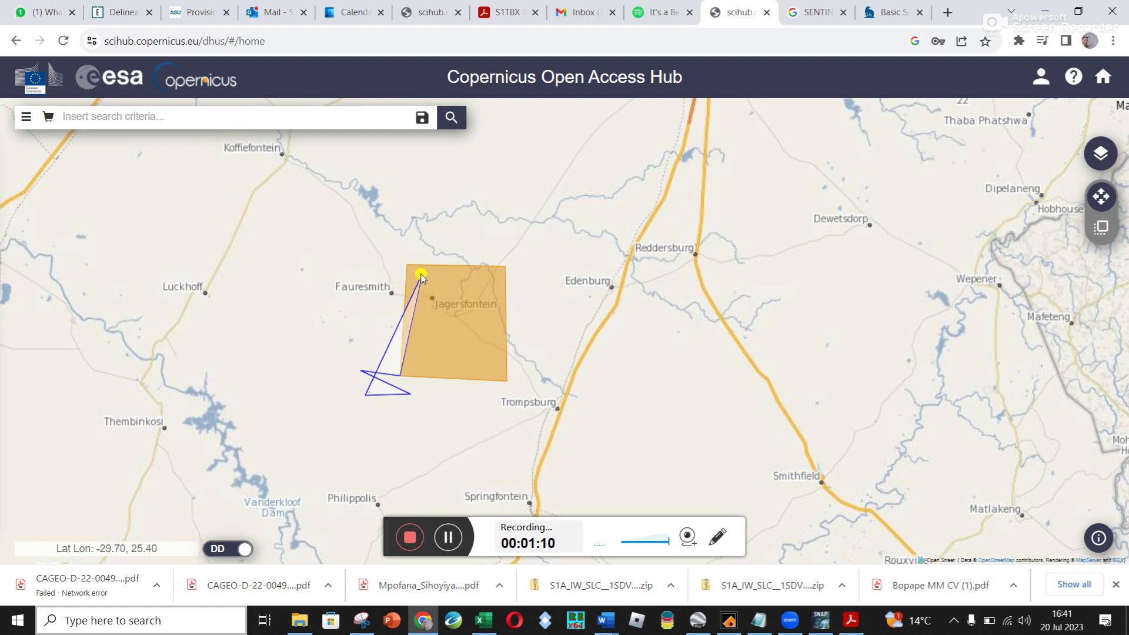
click(351, 390)
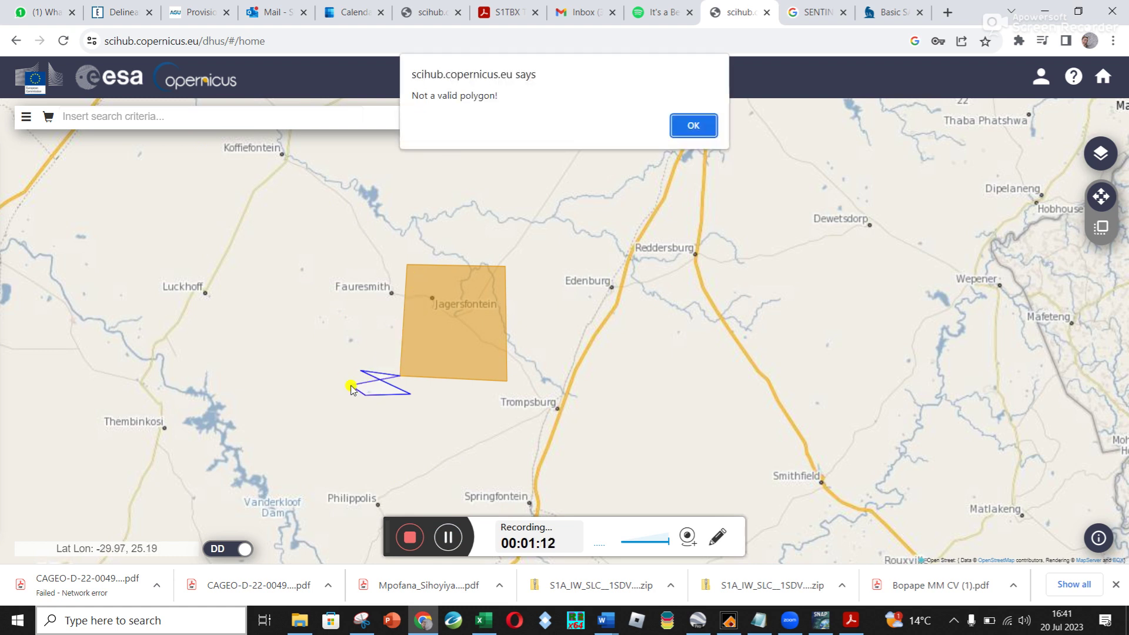
click(683, 125)
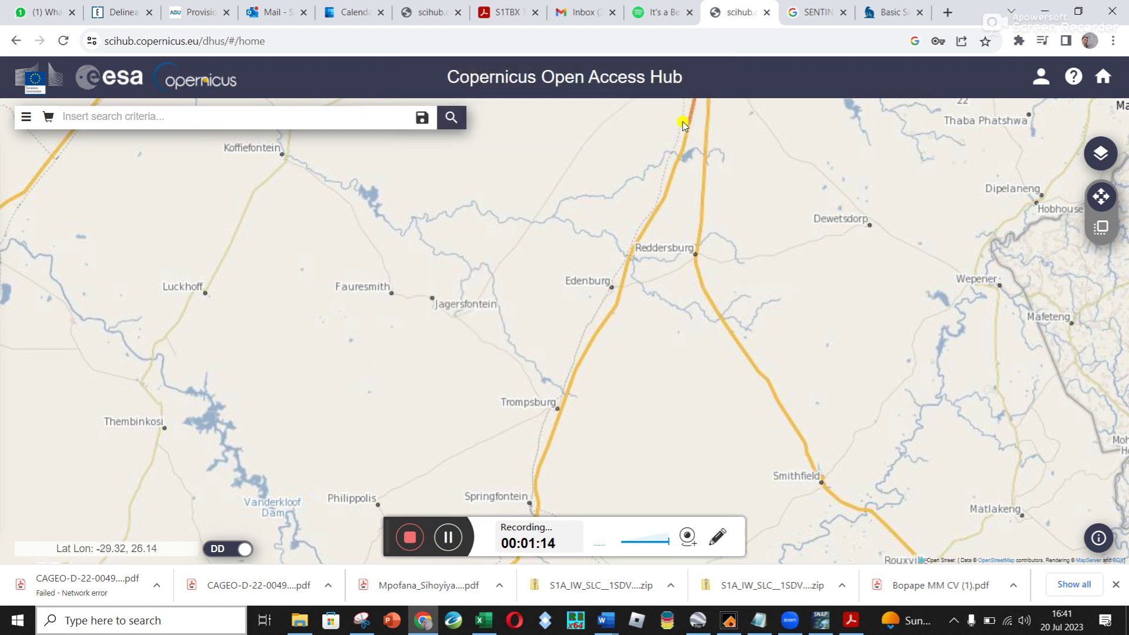
Draw a triangular search area over Jagersfontein and decline the Sticky Keys prompt
click(395, 257)
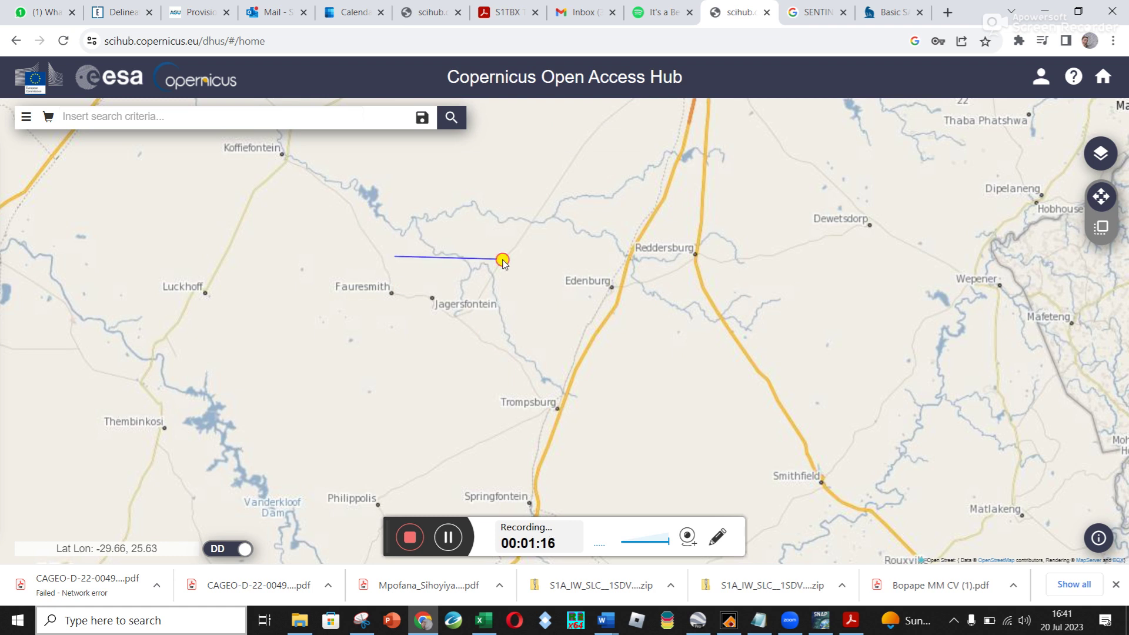
click(501, 265)
double_click(491, 387)
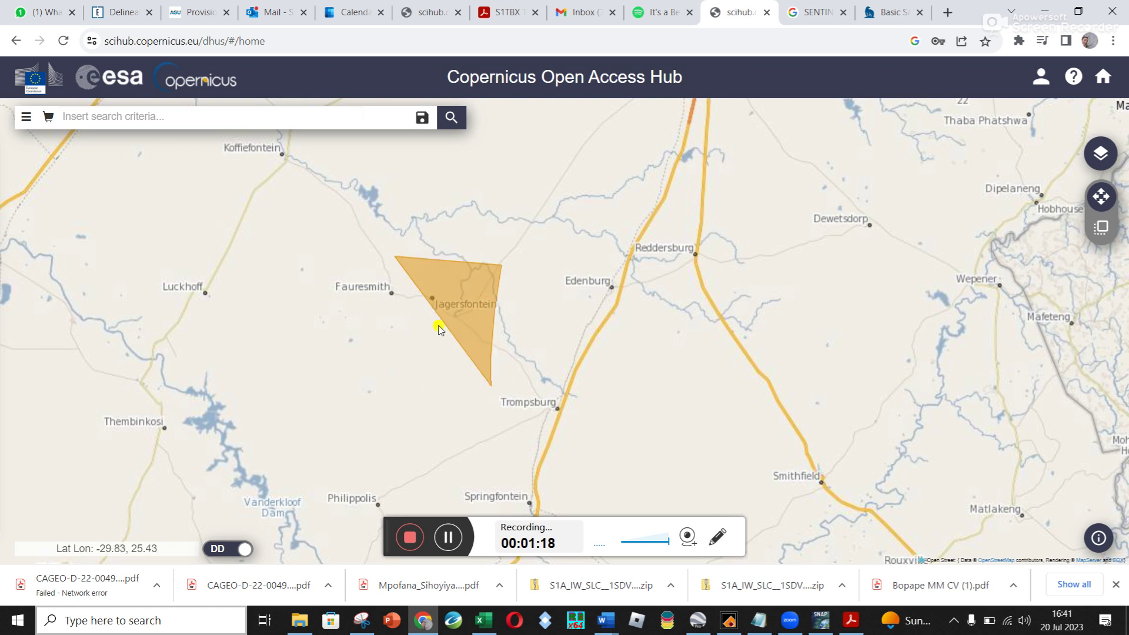
key(shift)
key(shift)
key(shift)
key(shift)
key(shift)
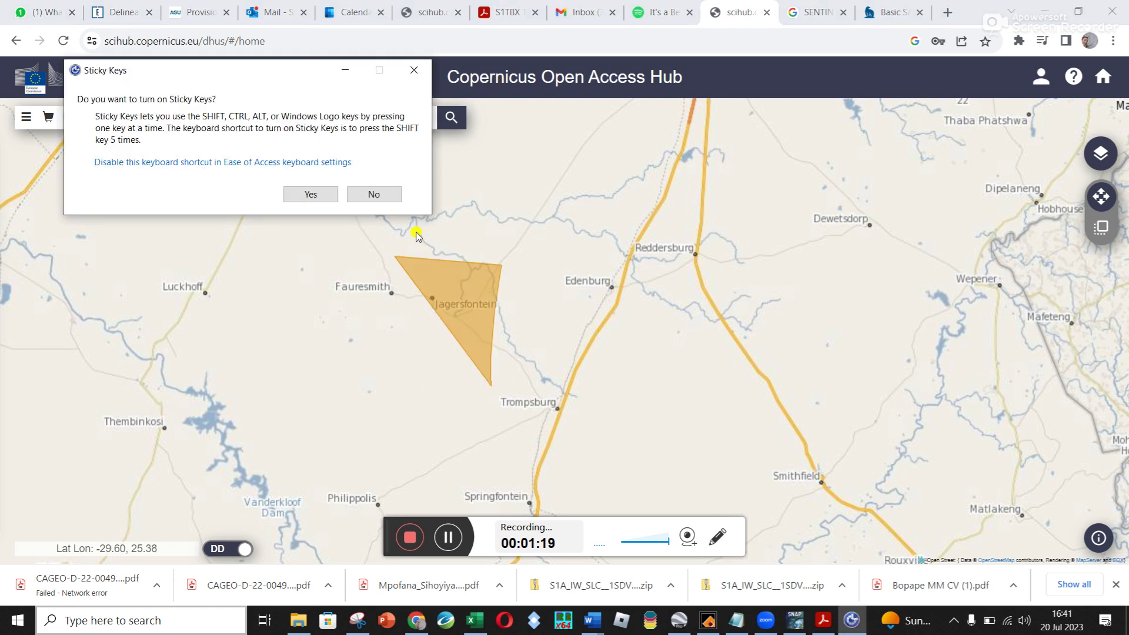
click(373, 194)
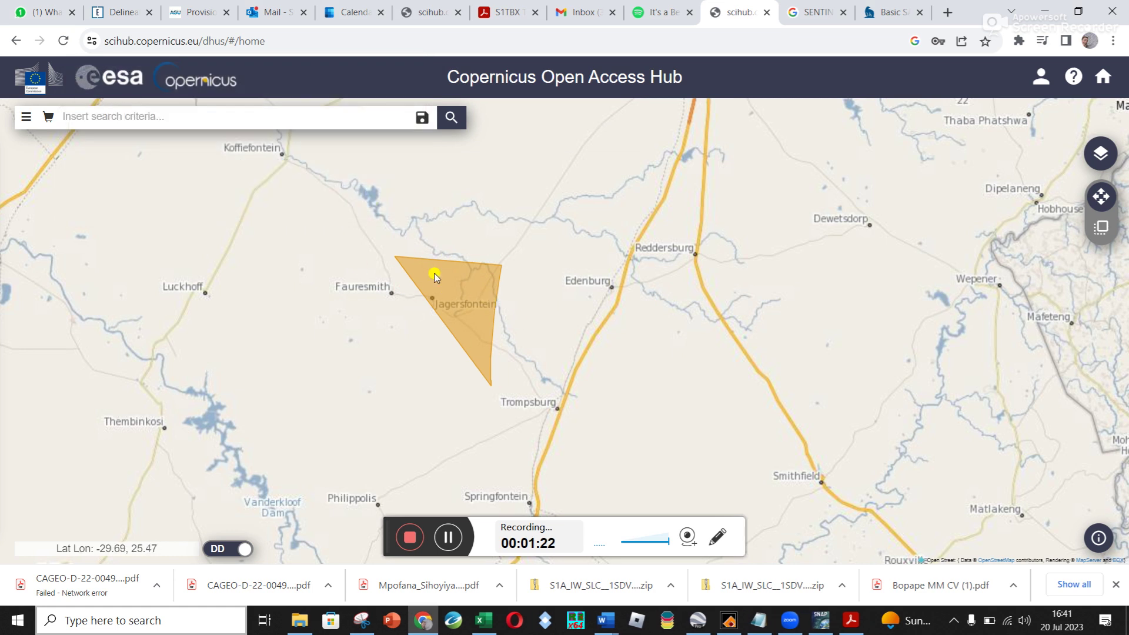
Open the Advanced Search filters, then switch to the AGU Jagersfontein InSAR blog post
click(26, 118)
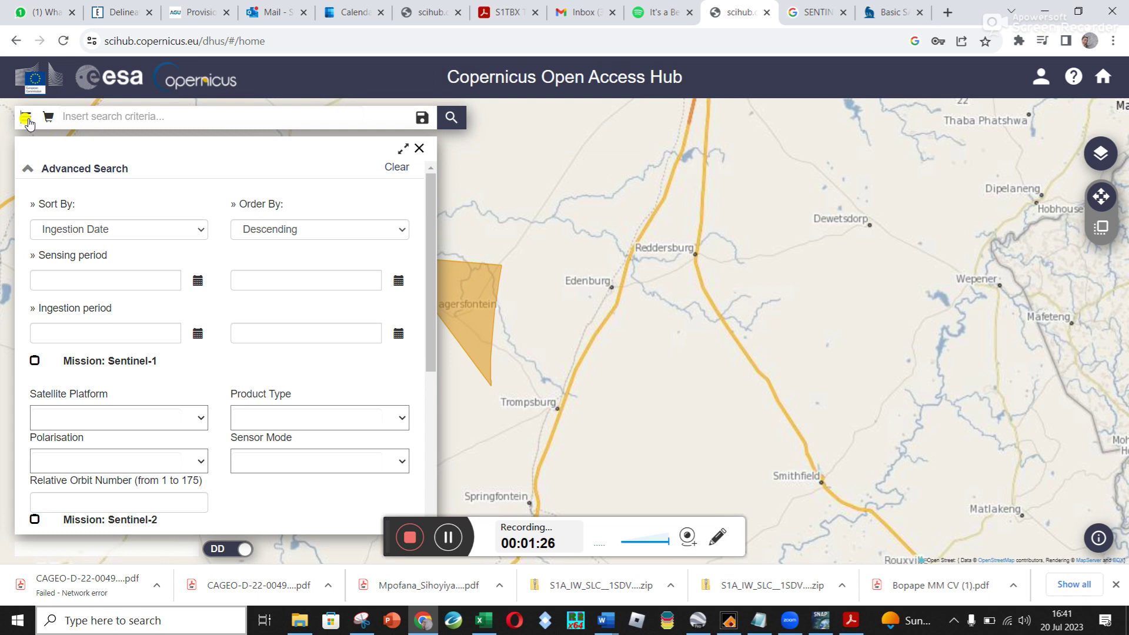
scroll(87, 248, down, 2)
scroll(84, 250, up, 2)
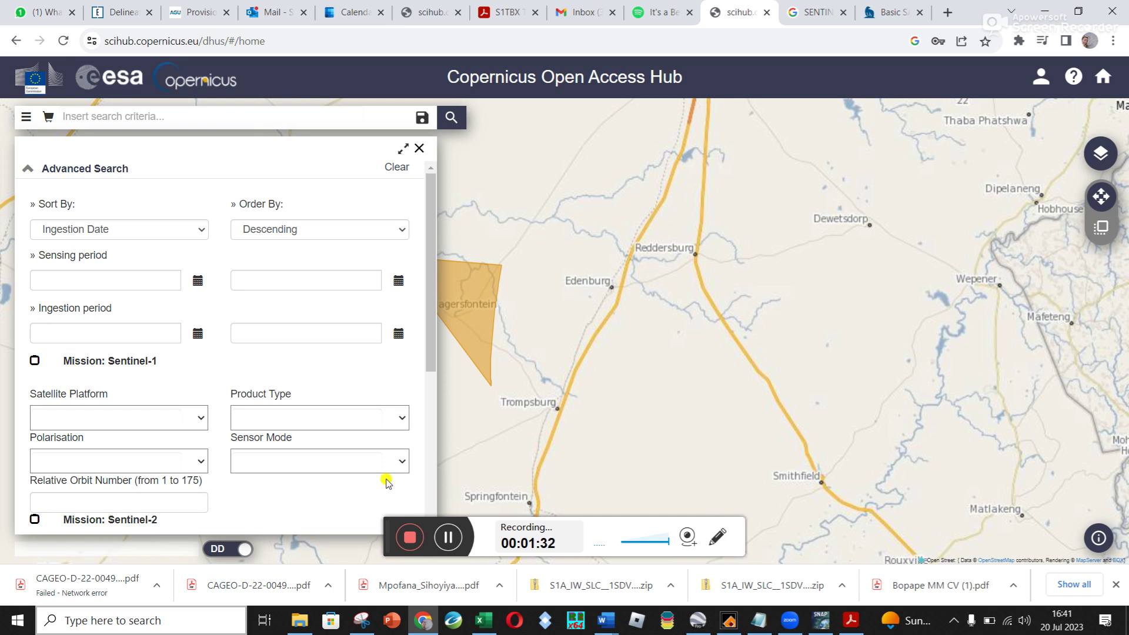
click(196, 4)
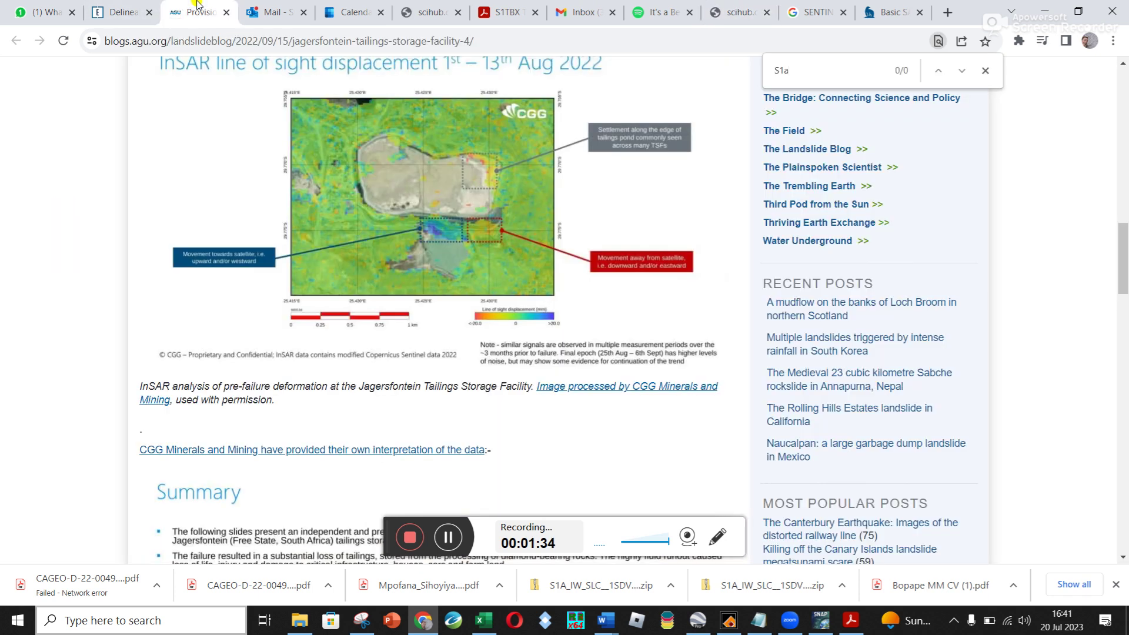
scroll(245, 250, up, 2)
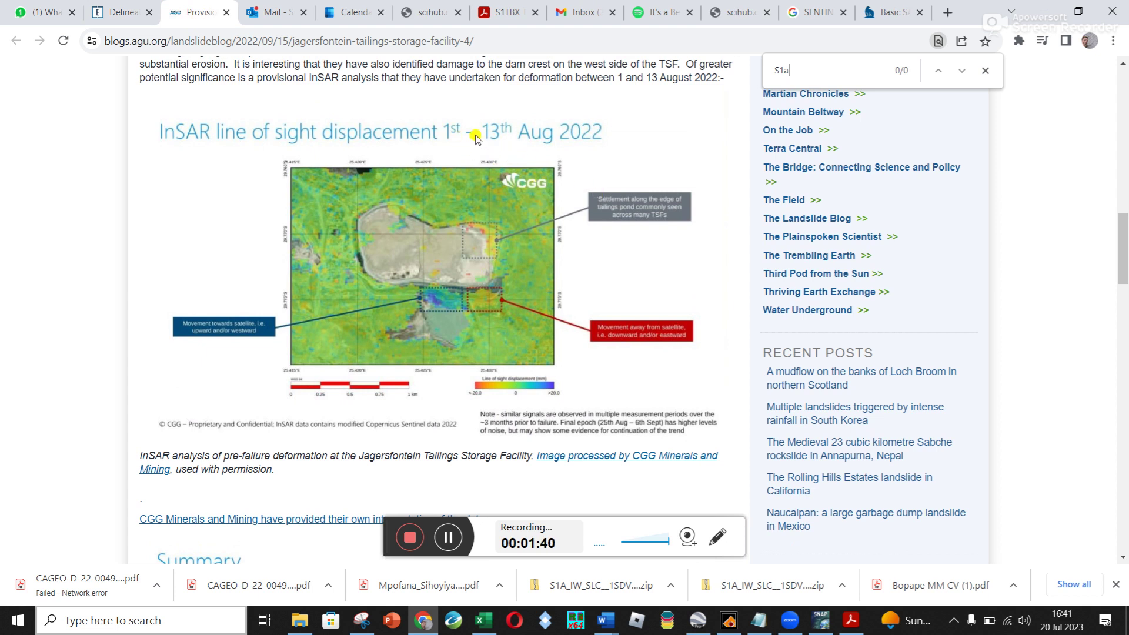
click(732, 12)
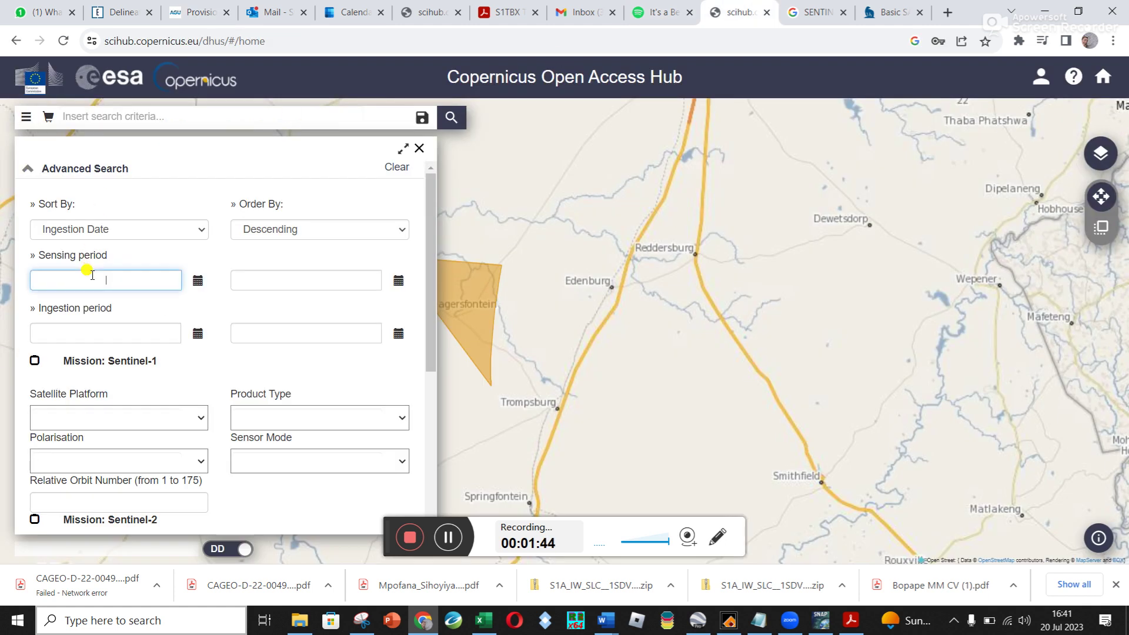
Set the sensing period start date to 2022/08/01
click(198, 281)
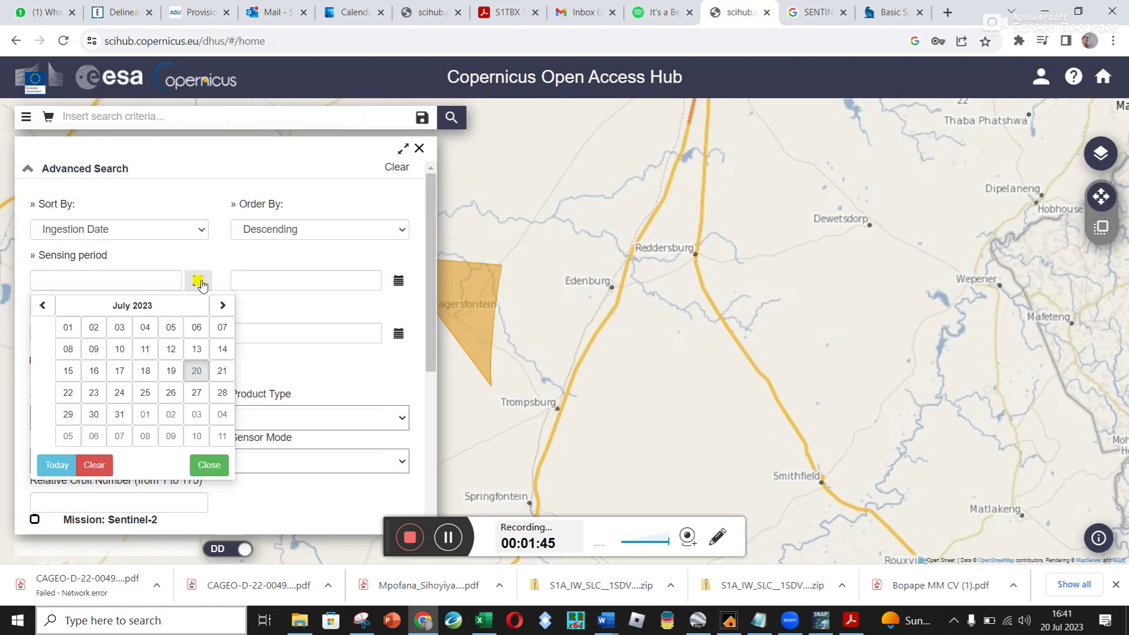
click(39, 310)
double_click(39, 310)
click(39, 310)
double_click(39, 310)
double_click(39, 311)
double_click(38, 310)
click(39, 310)
click(39, 310)
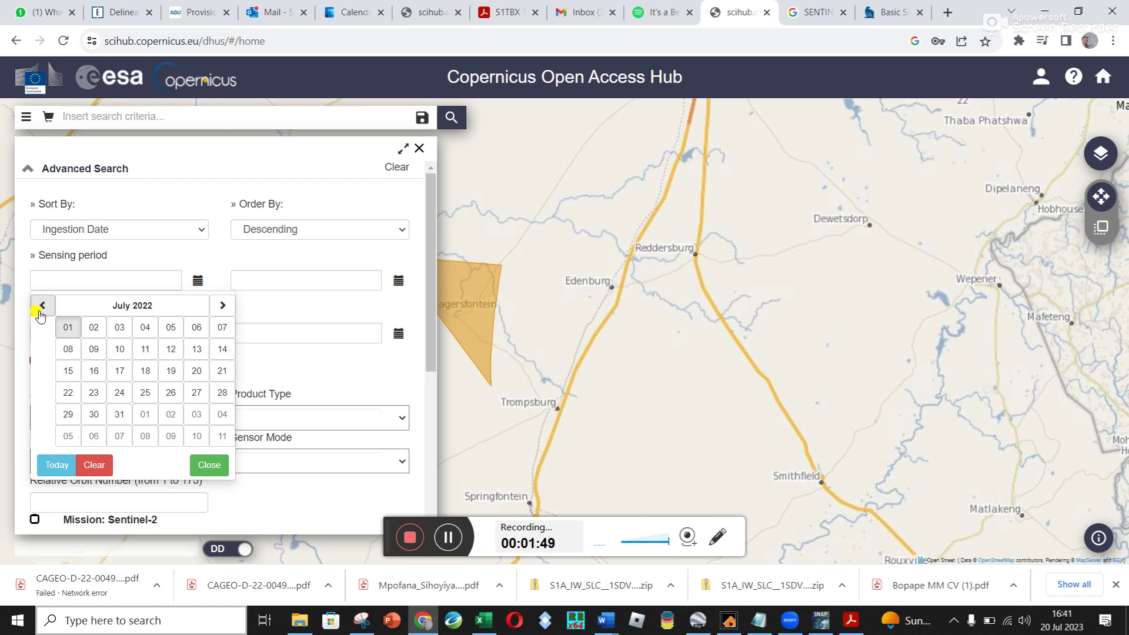
click(222, 305)
click(70, 334)
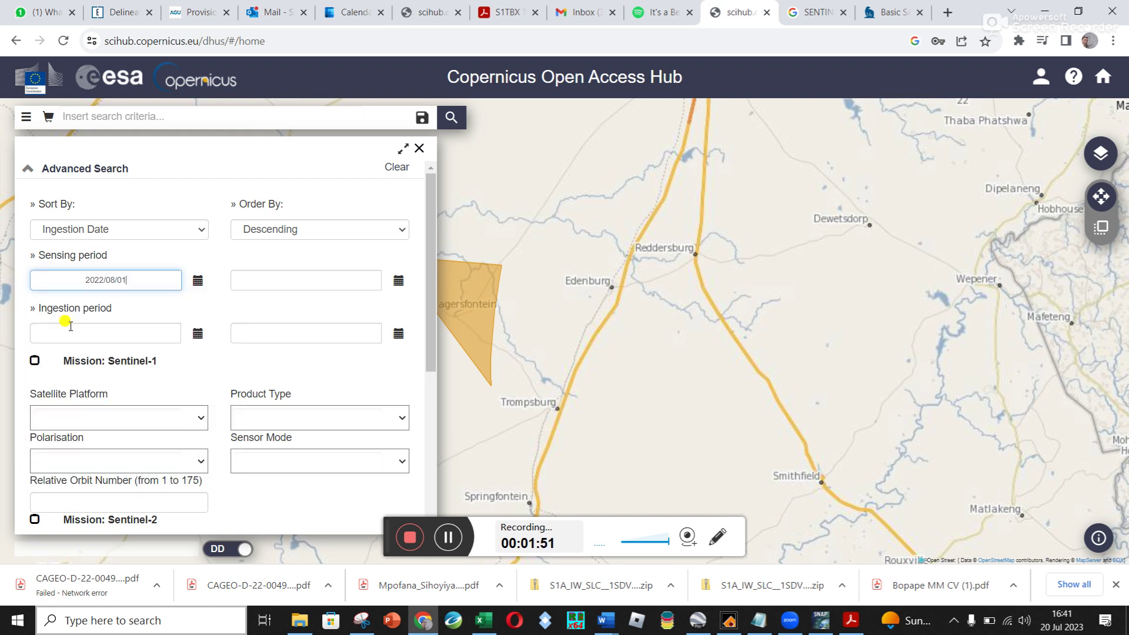
Set the sensing period end date to 2022/08/13
click(395, 282)
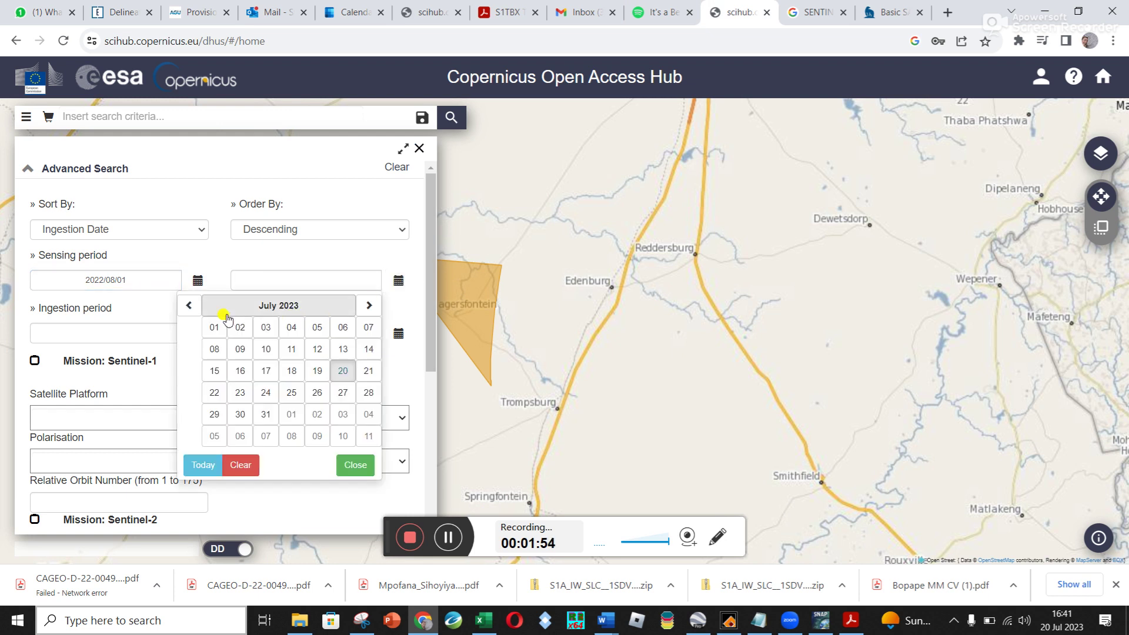
double_click(182, 309)
click(182, 310)
double_click(182, 310)
double_click(182, 310)
double_click(183, 310)
click(182, 310)
click(182, 310)
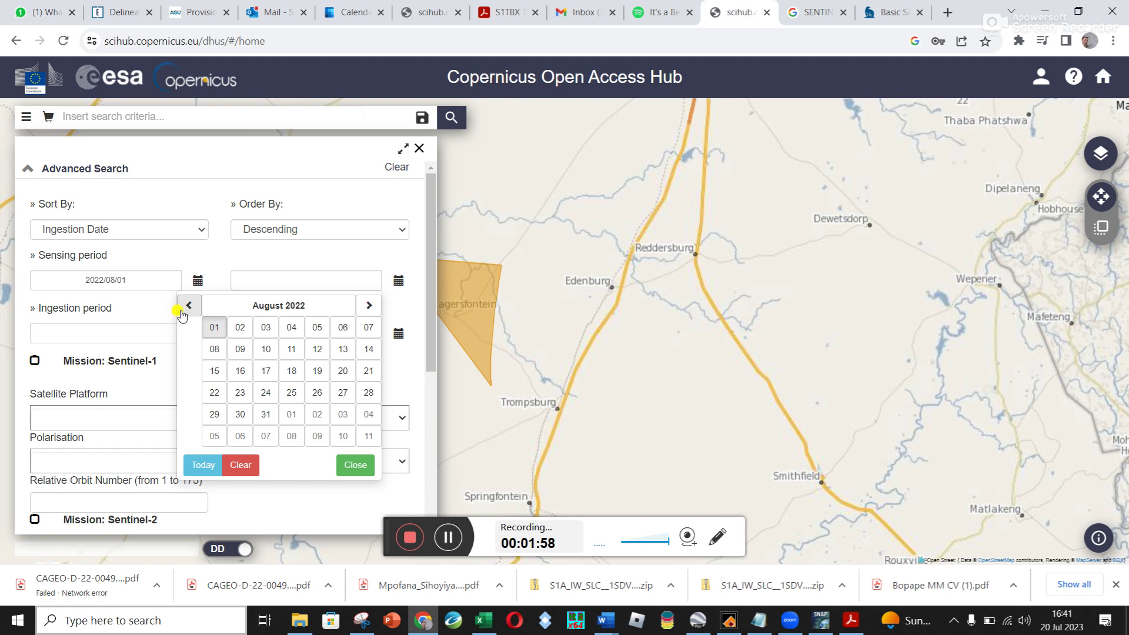
click(343, 349)
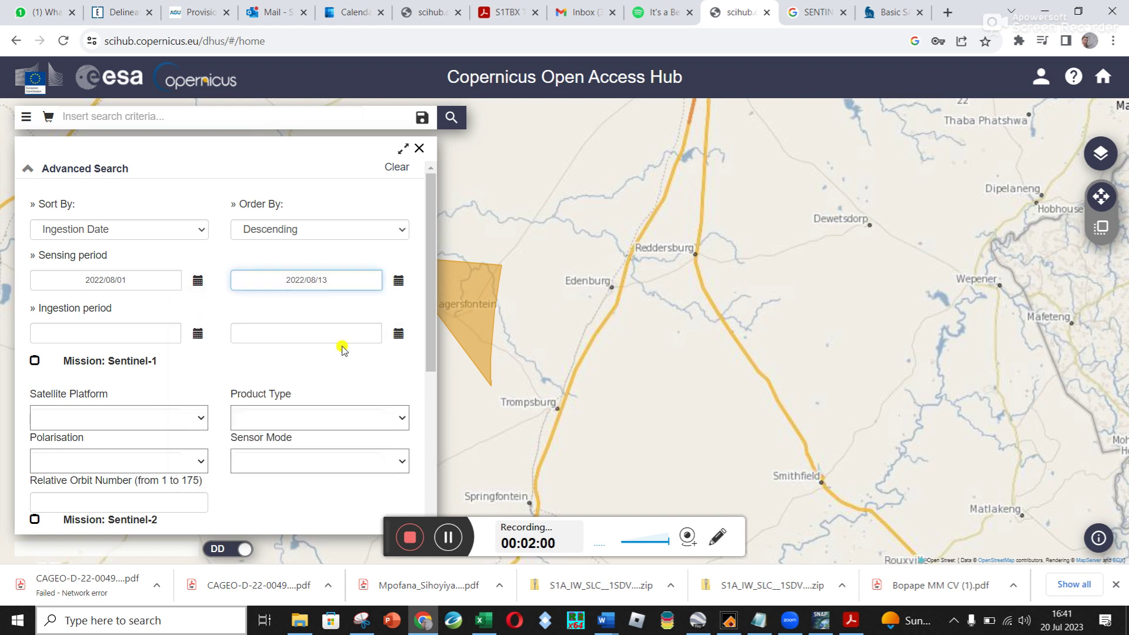
Limit the Sentinel-1 product type to SLC, briefly checking the ESA InSAR tutorial PDF
scroll(343, 349, down, 2)
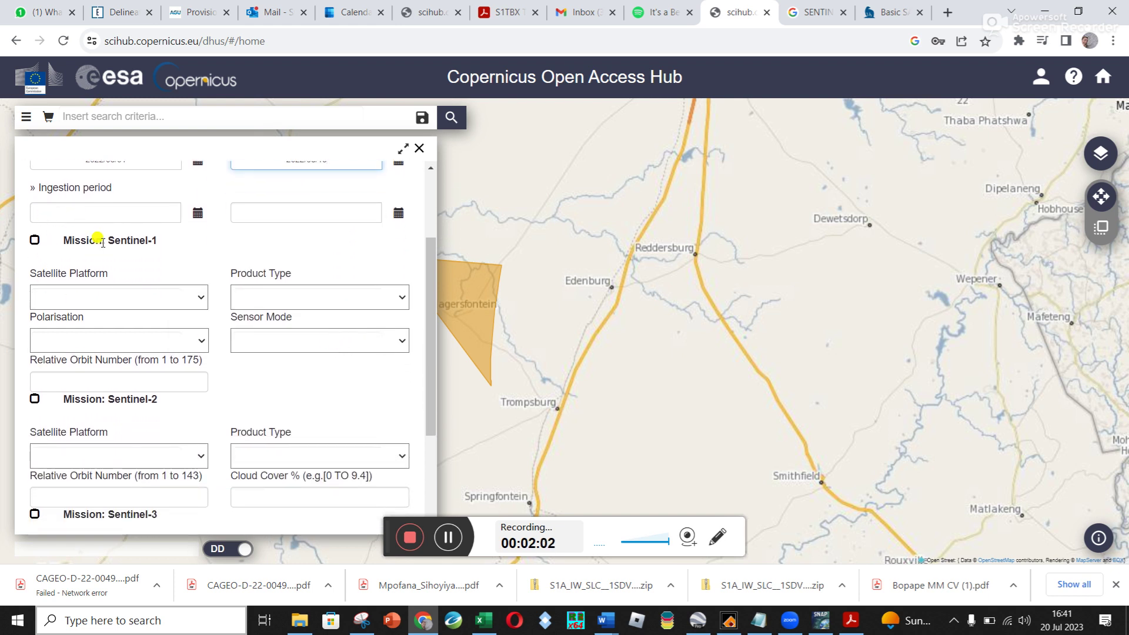
scroll(102, 242, down, 3)
scroll(100, 240, up, 2)
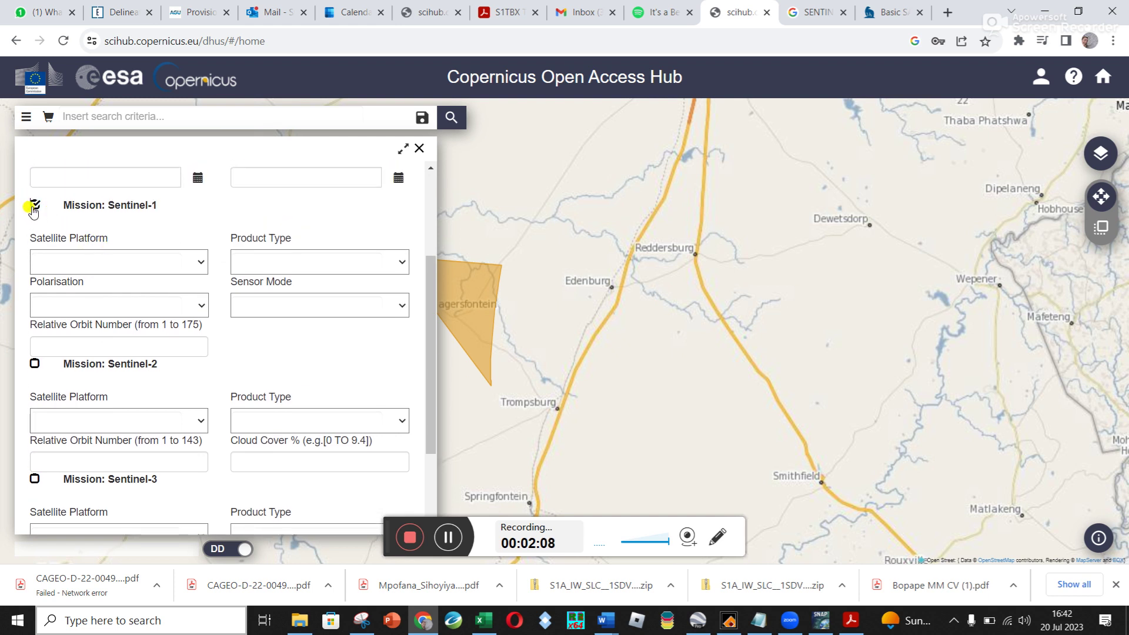
click(196, 259)
click(199, 268)
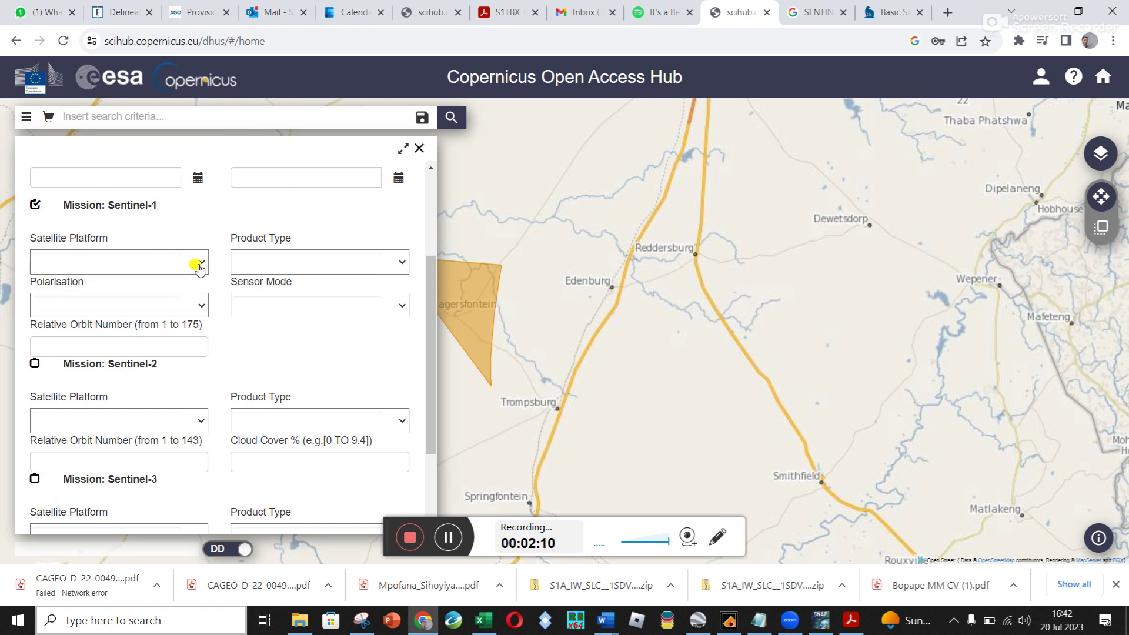
click(402, 264)
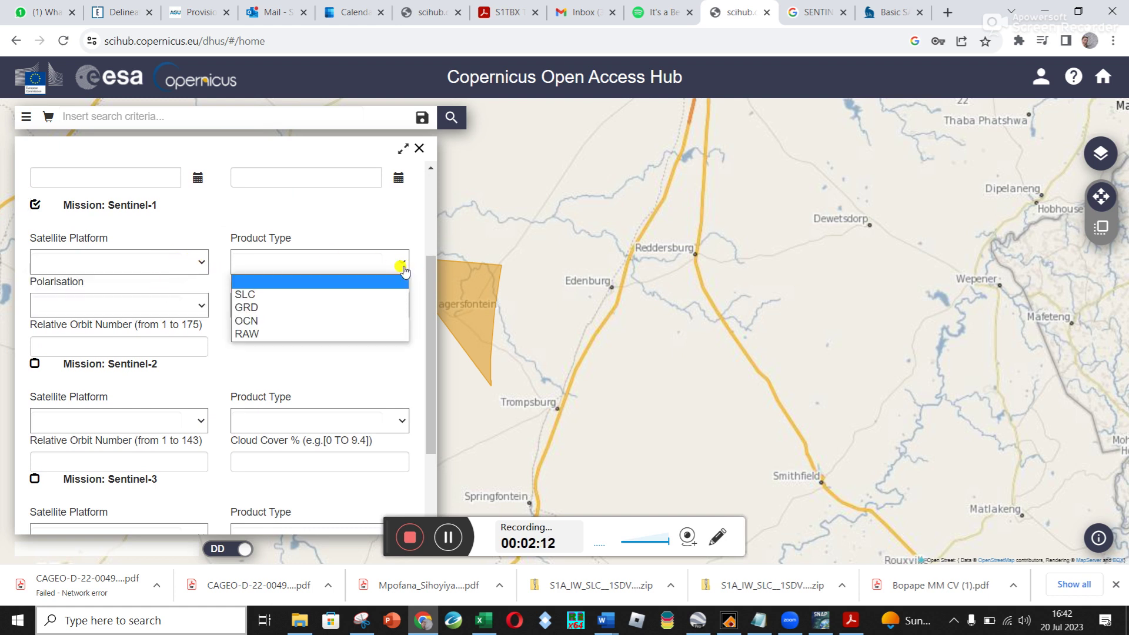
click(247, 296)
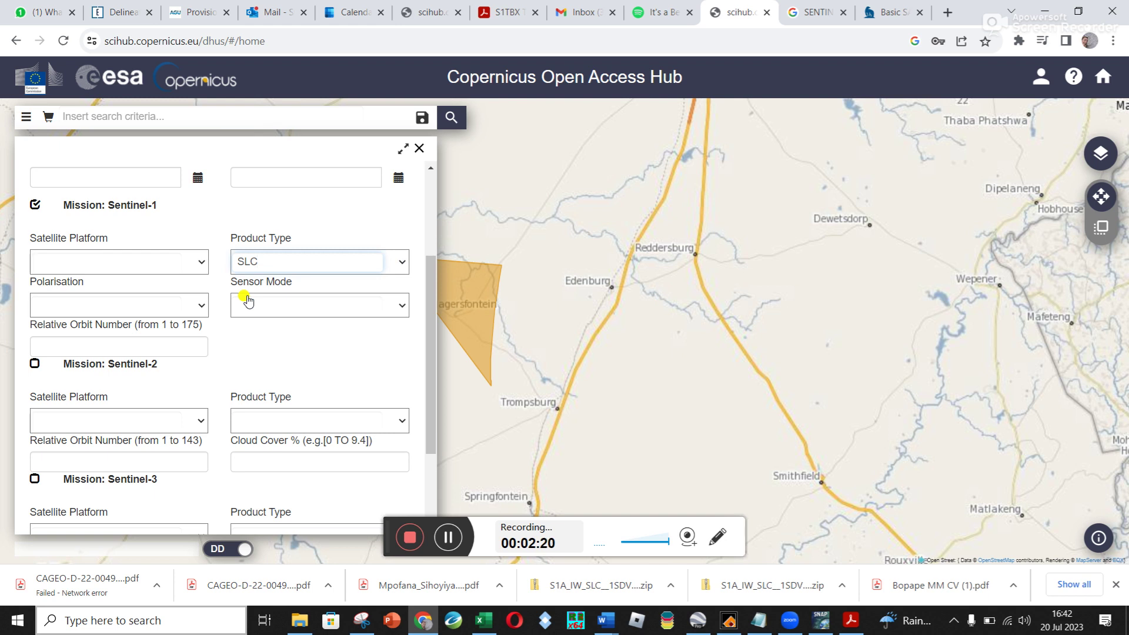
click(854, 627)
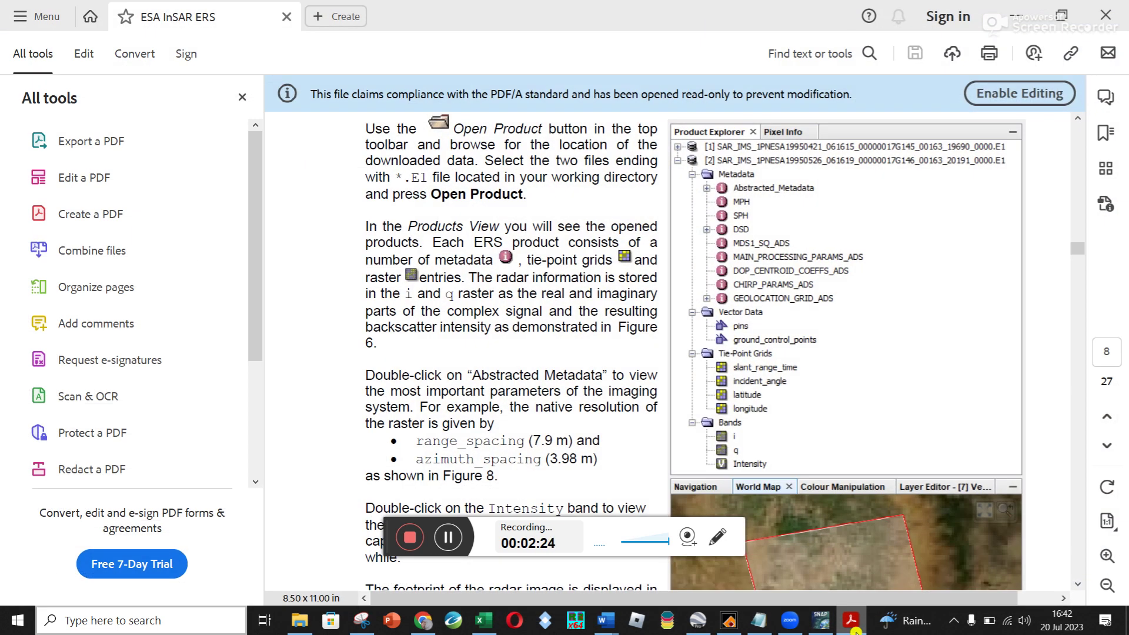
click(854, 627)
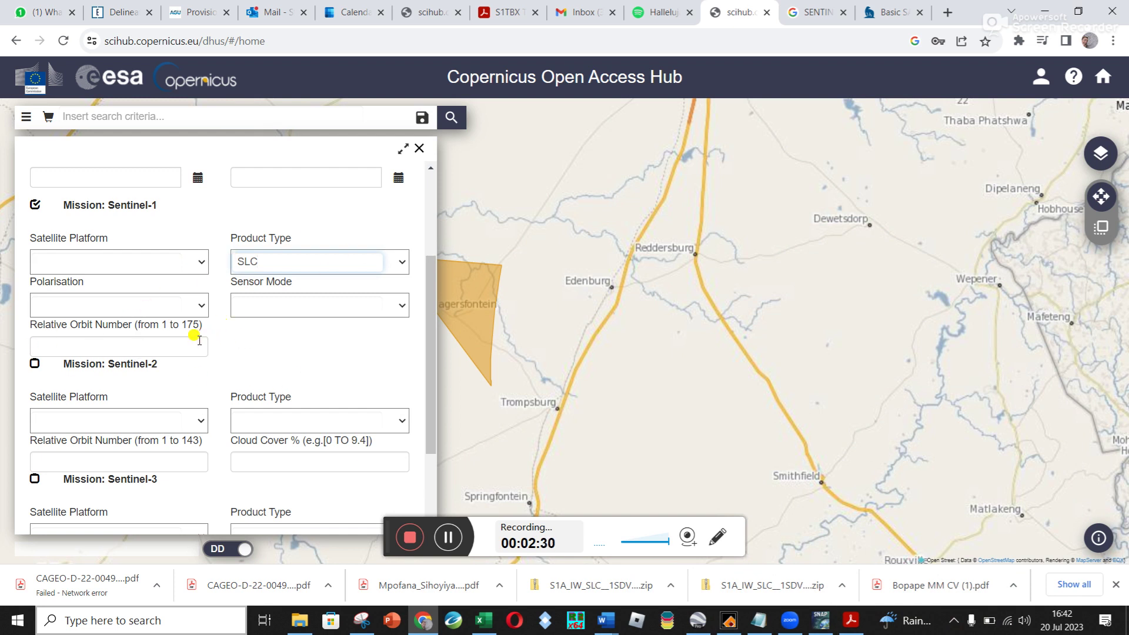
Run the search with the SLC, 1–13 August 2022 filters, returning four products
scroll(199, 340, down, 2)
scroll(199, 340, up, 4)
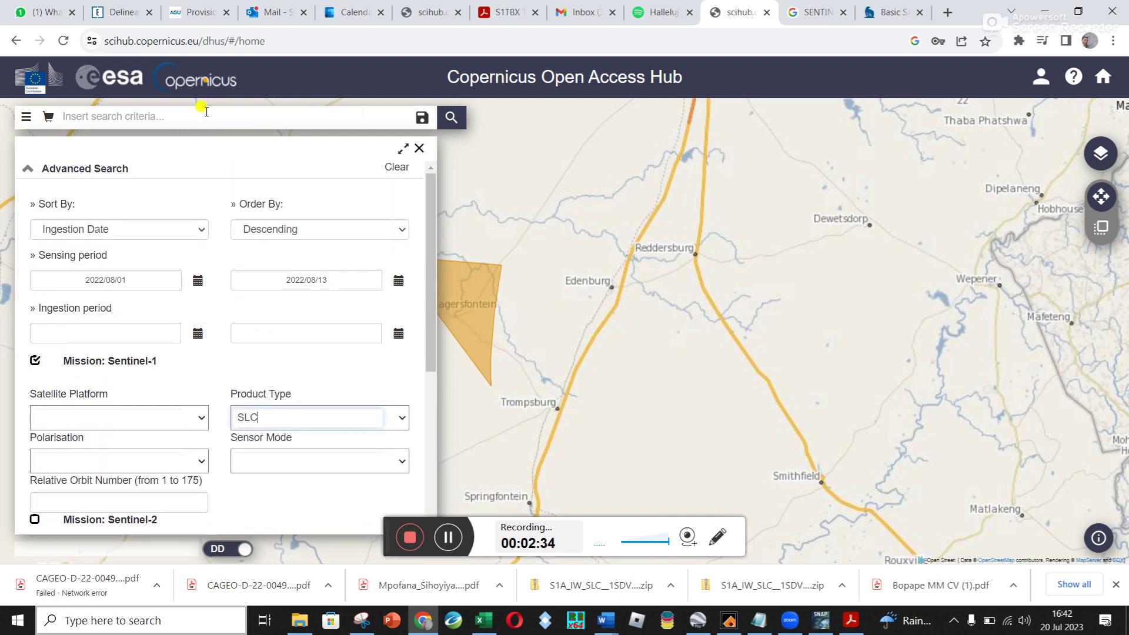
click(452, 118)
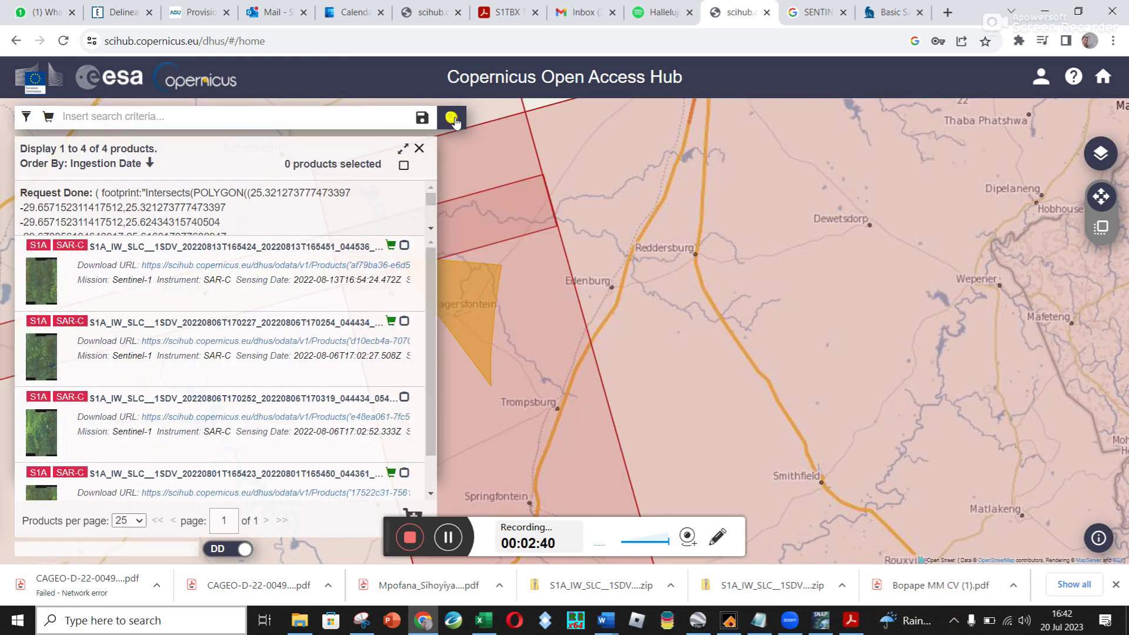
scroll(253, 376, down, 1)
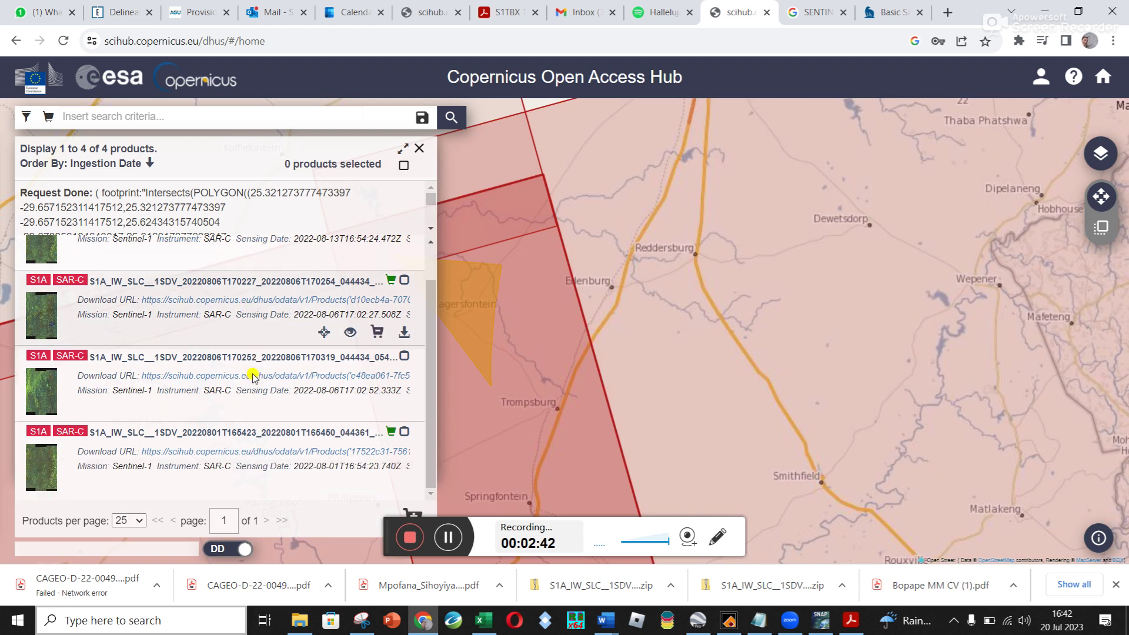
scroll(253, 377, up, 1)
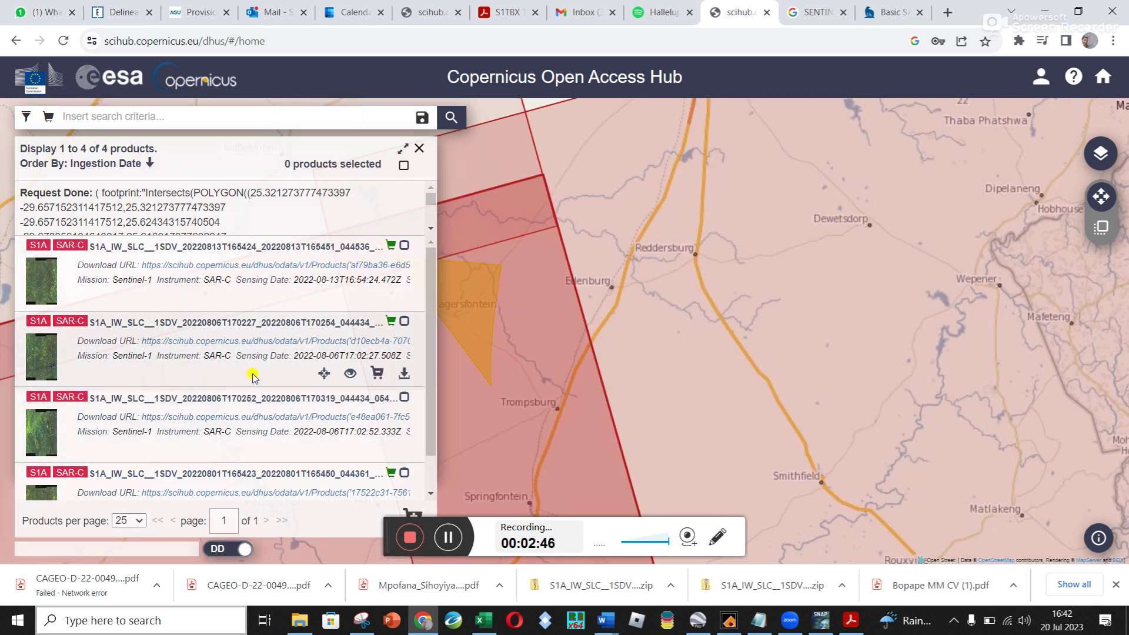
Zoom out the map until all four footprints around Bloemfontein and Lesotho are visible
scroll(624, 369, down, 4)
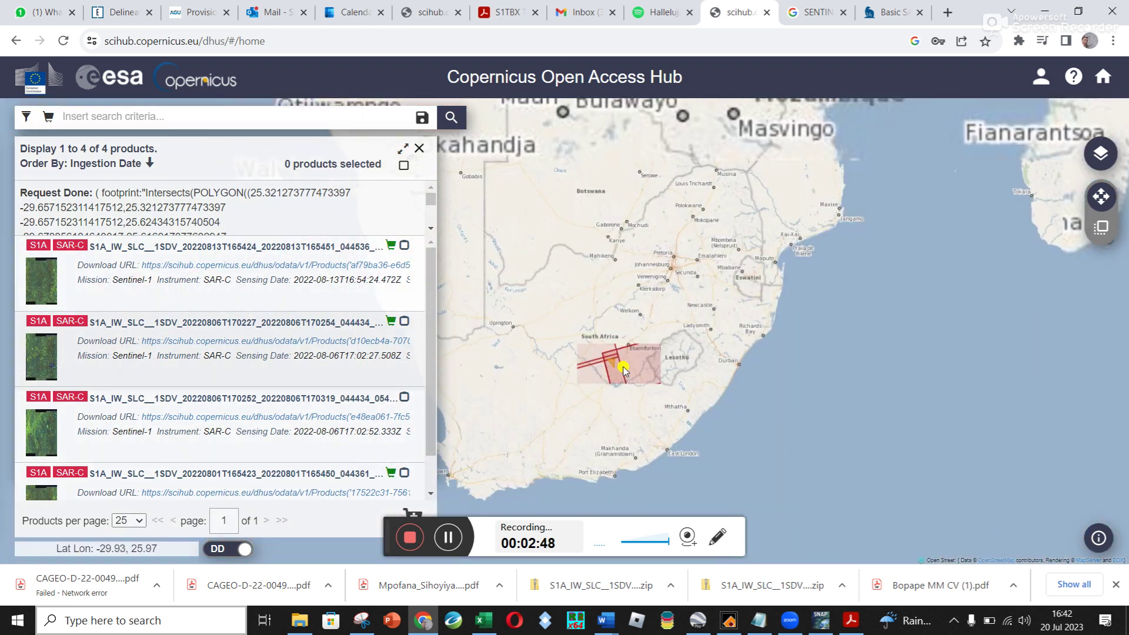
scroll(623, 369, up, 2)
scroll(624, 369, down, 1)
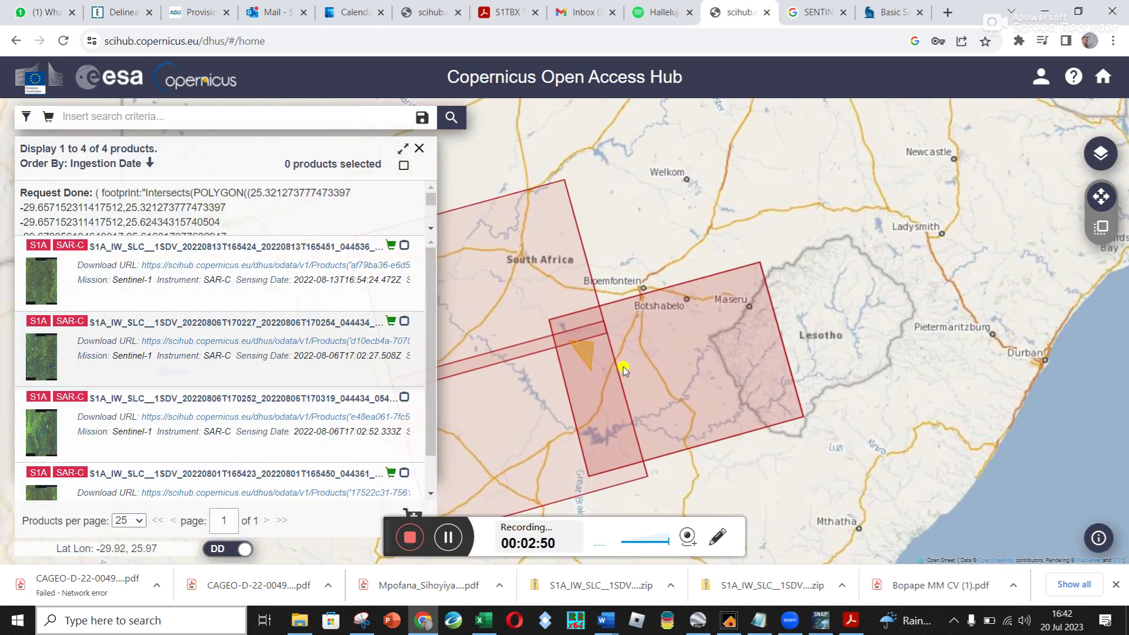
scroll(624, 369, down, 1)
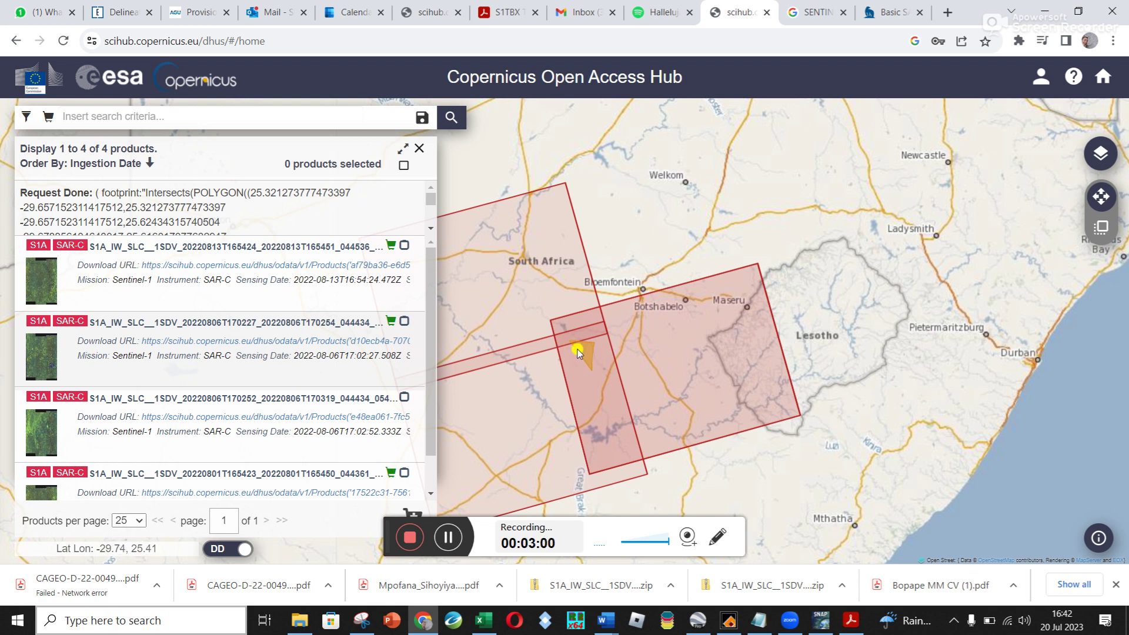
mouse_move(422, 284)
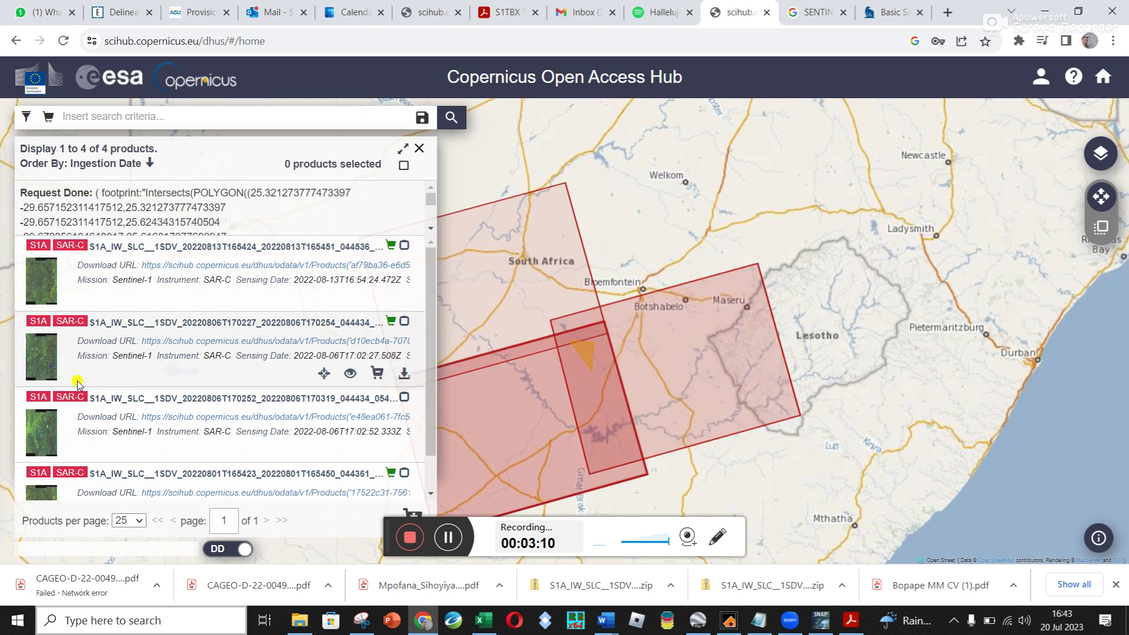
scroll(77, 384, down, 1)
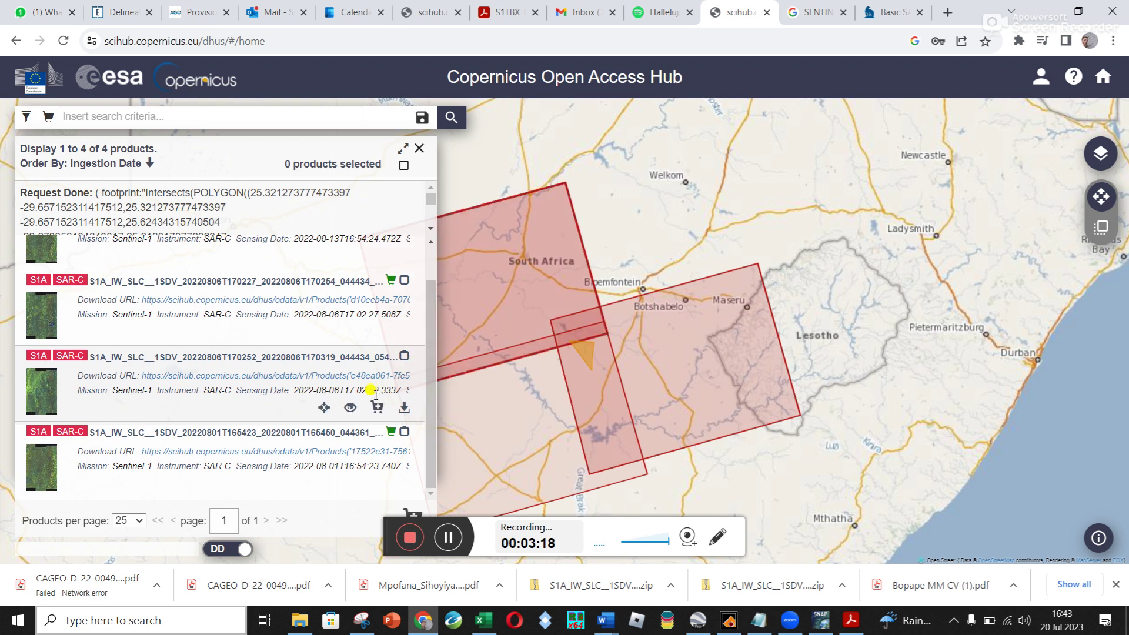
Try ticking the 20220806T170252 product and select-all, then clear them, leaving nothing selected
click(404, 356)
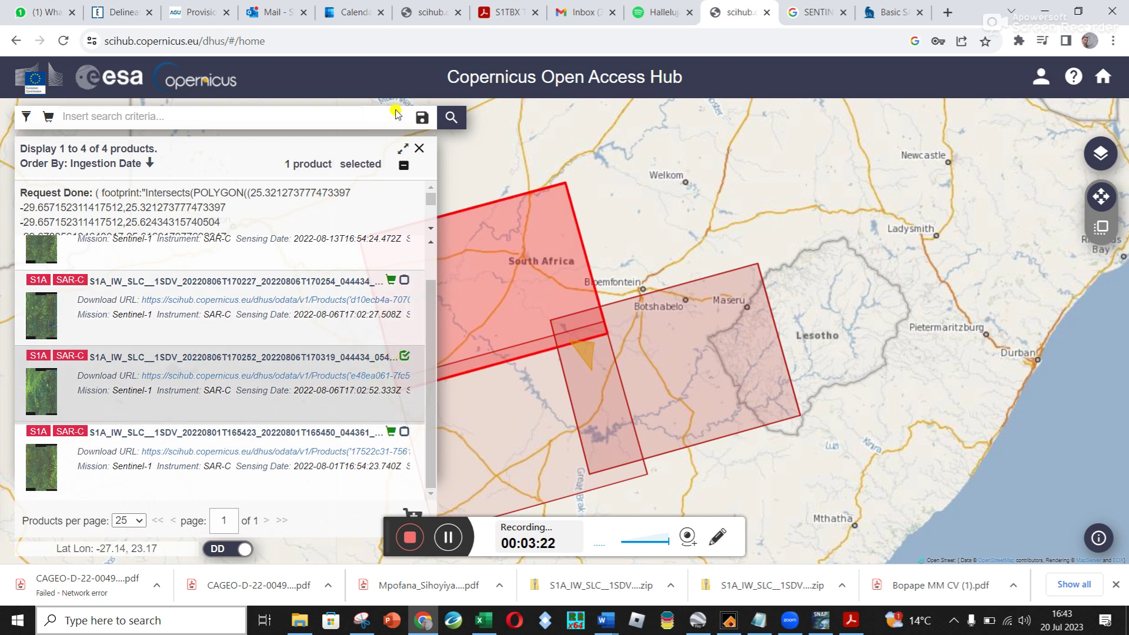
click(403, 165)
click(403, 165)
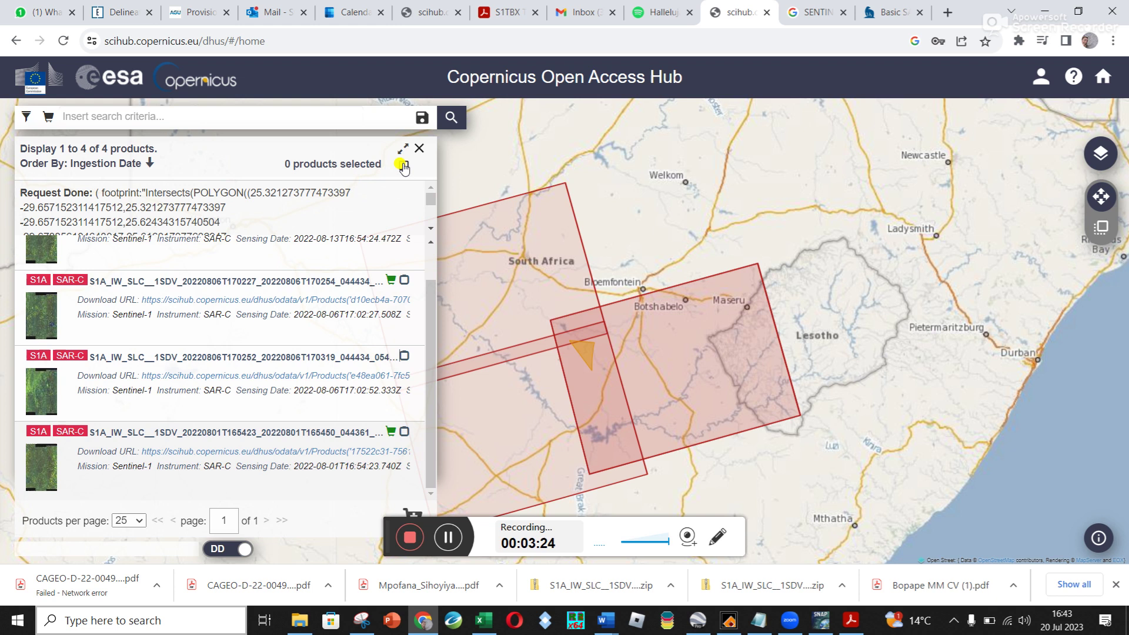
click(404, 357)
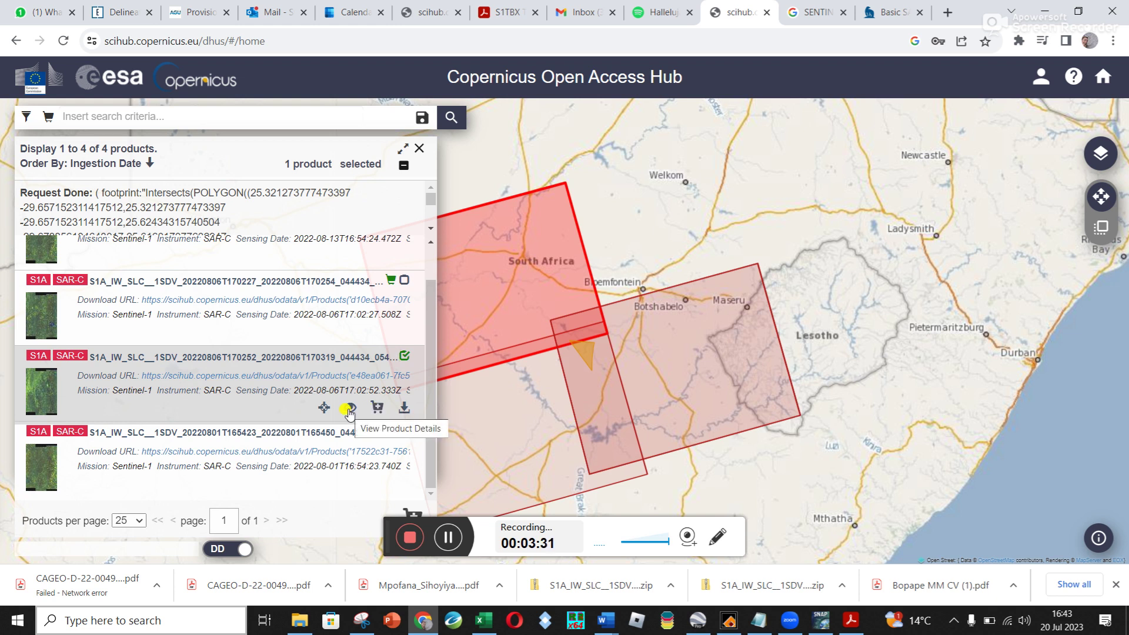
click(404, 357)
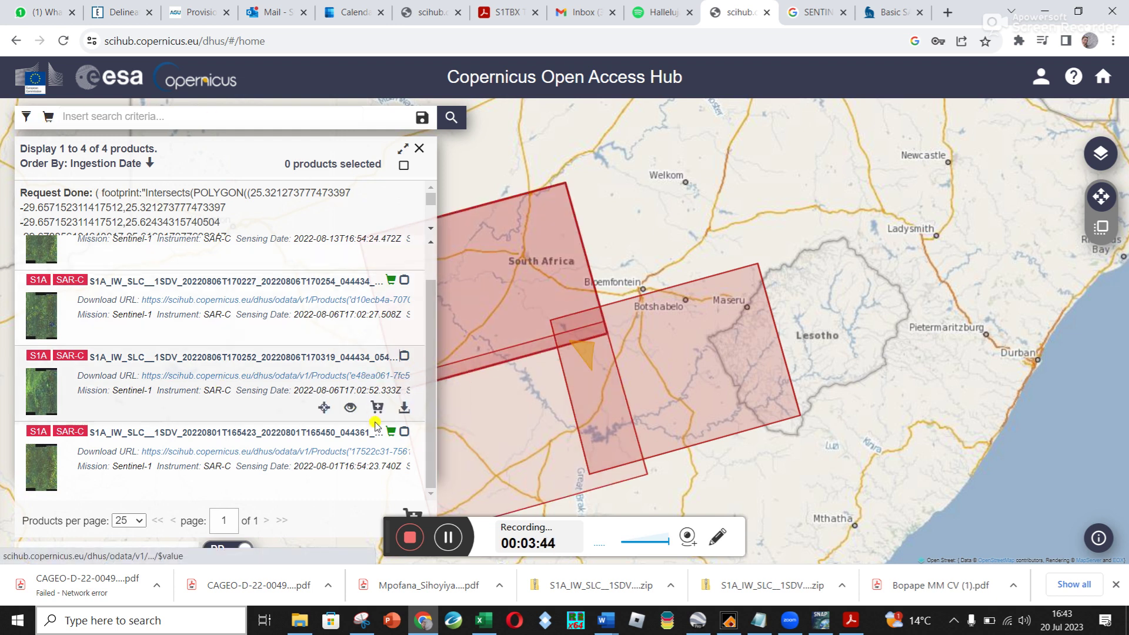
Tick the 20220801, 20220806T170227 and 20220813 products and start downloading 20220813
click(403, 432)
scroll(403, 433, up, 1)
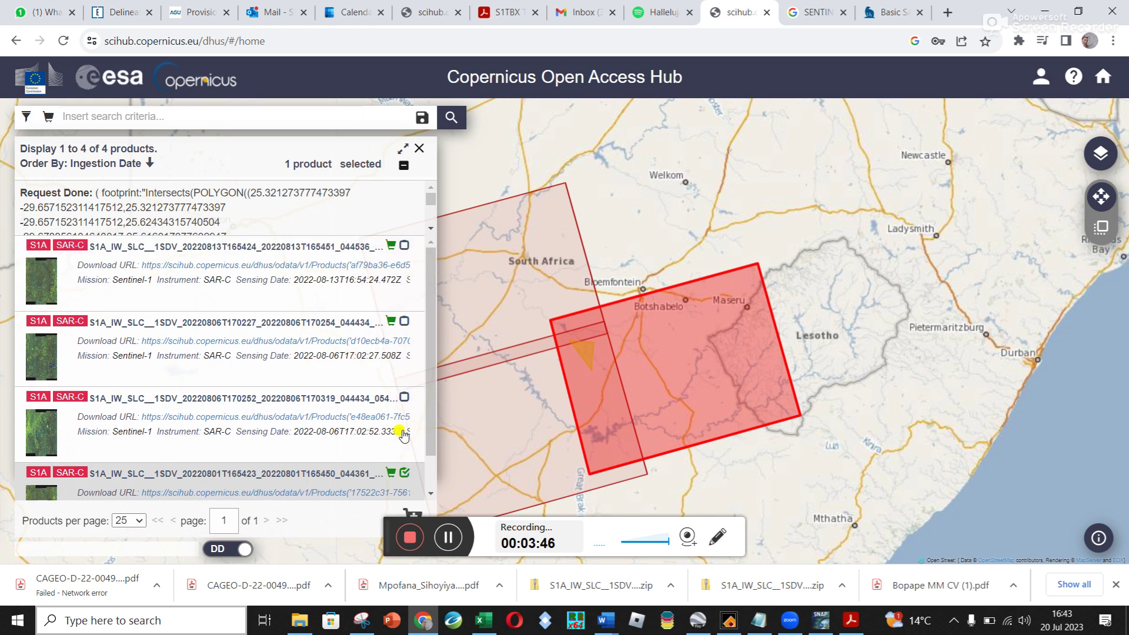
click(404, 321)
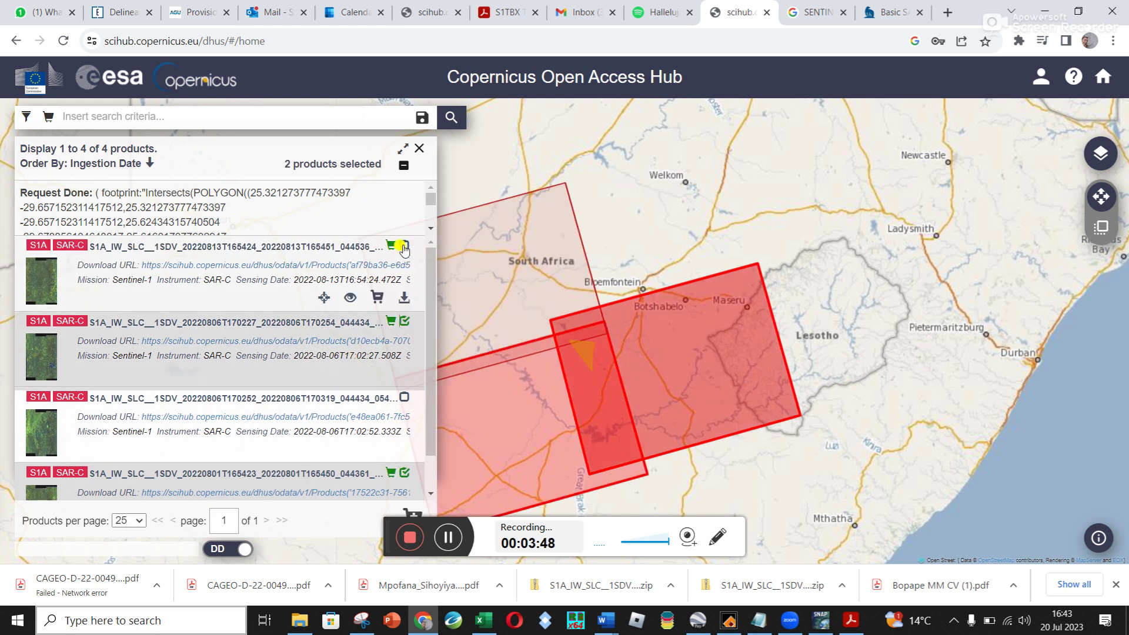
click(404, 247)
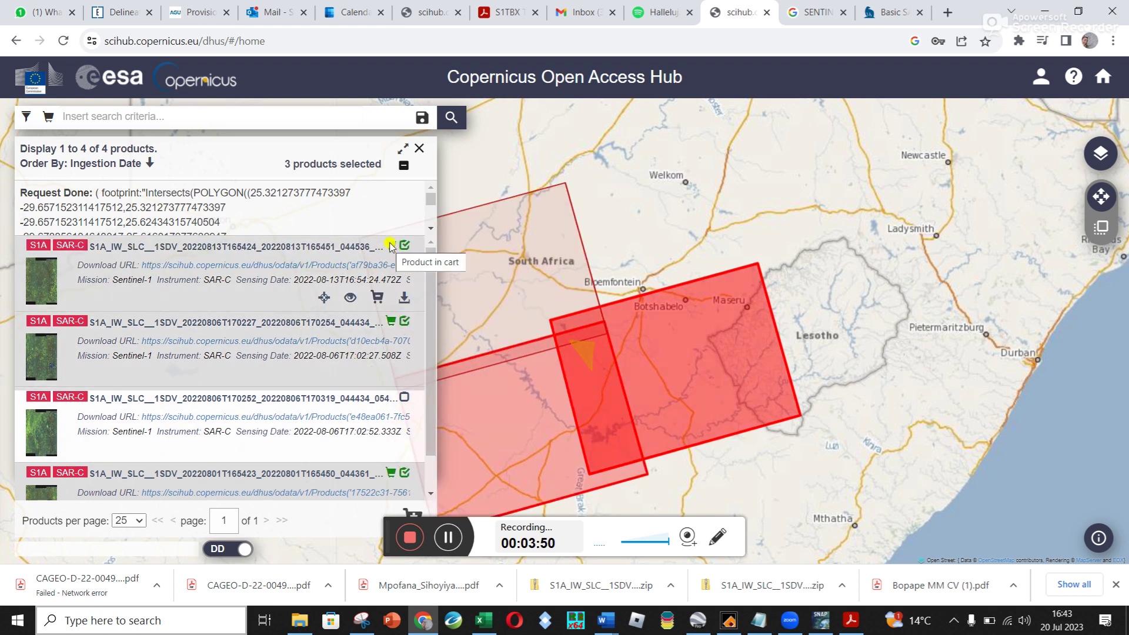
click(405, 298)
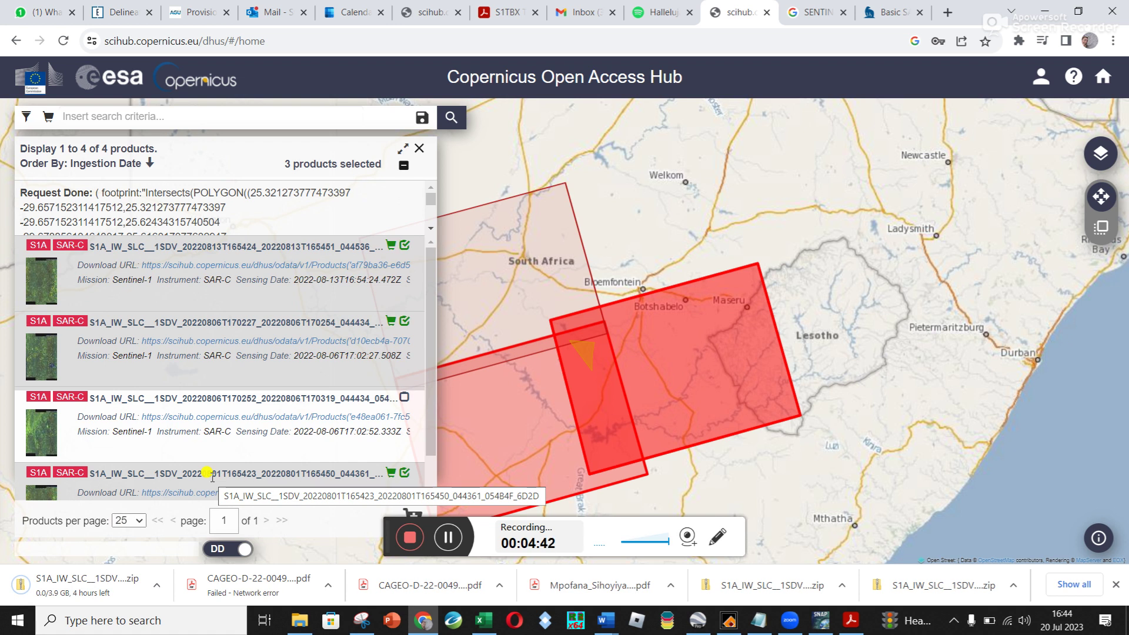
click(143, 621)
text(power)
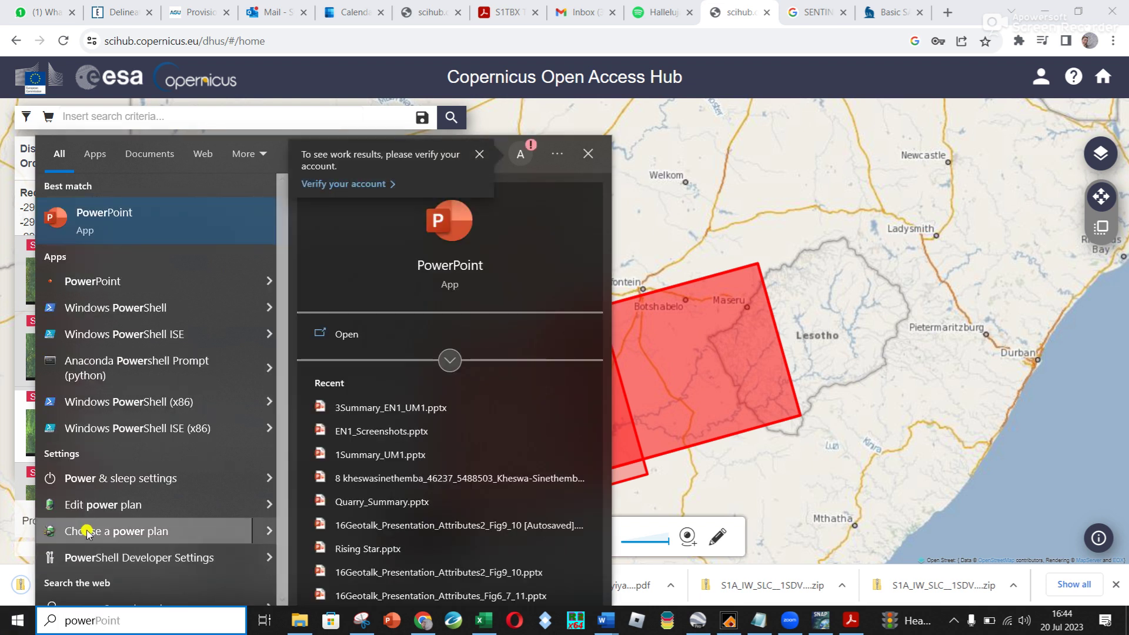
click(103, 478)
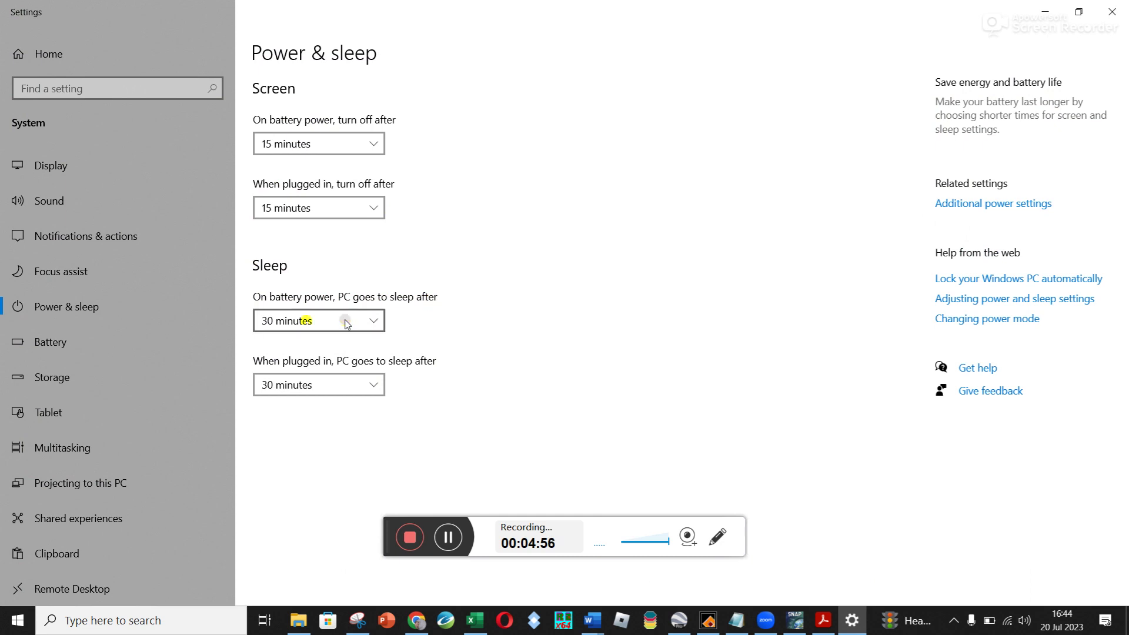
click(303, 320)
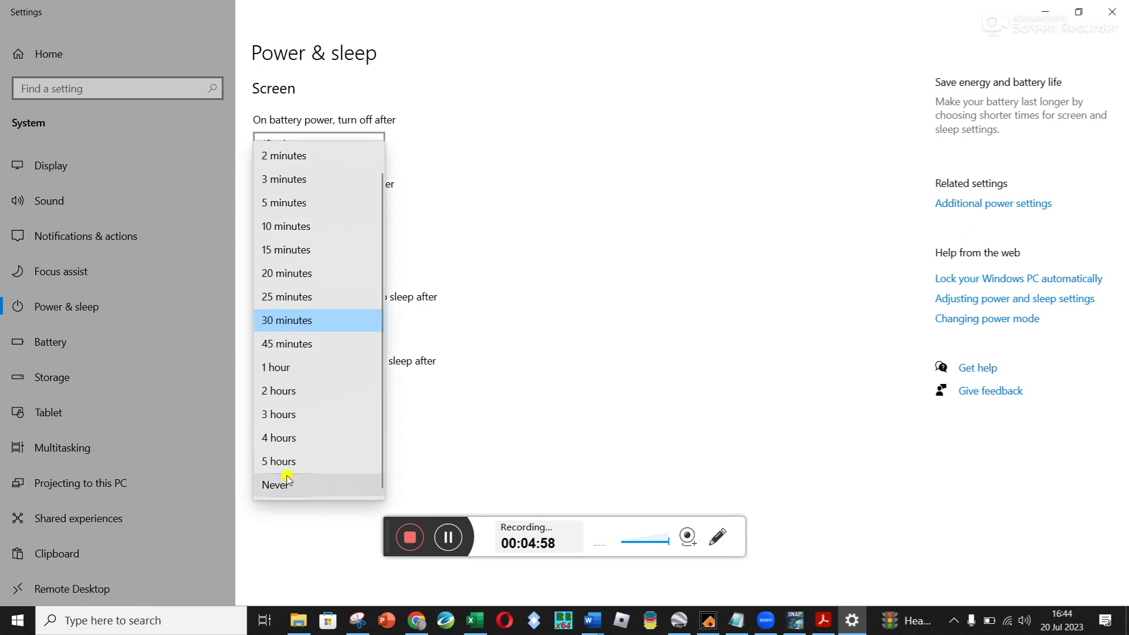
click(318, 322)
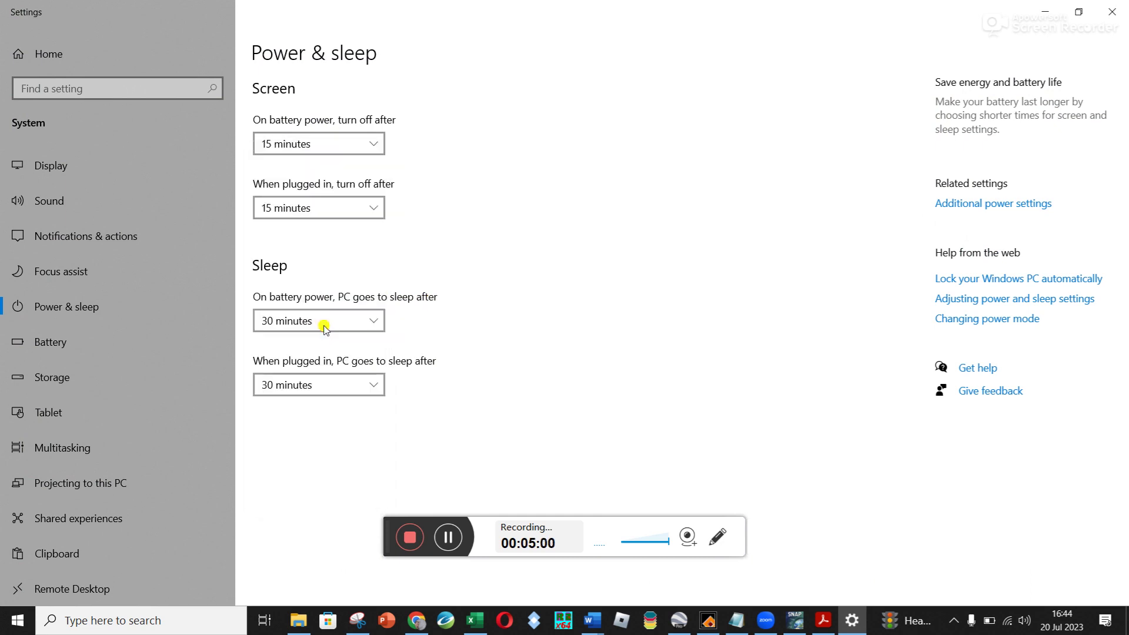
click(1112, 11)
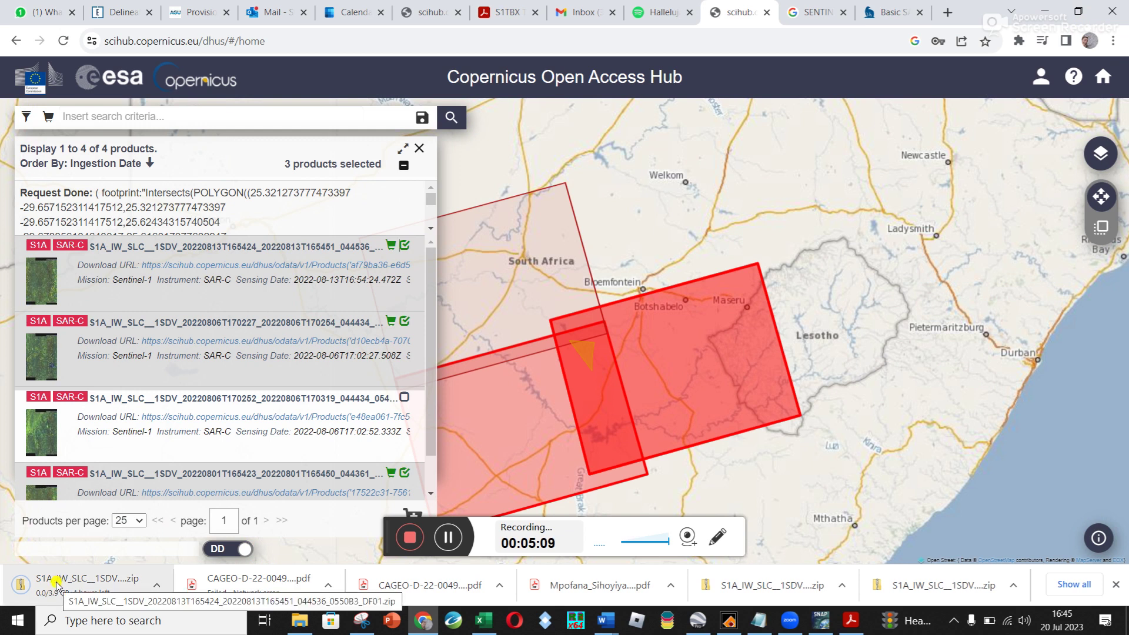
mouse_move(337, 331)
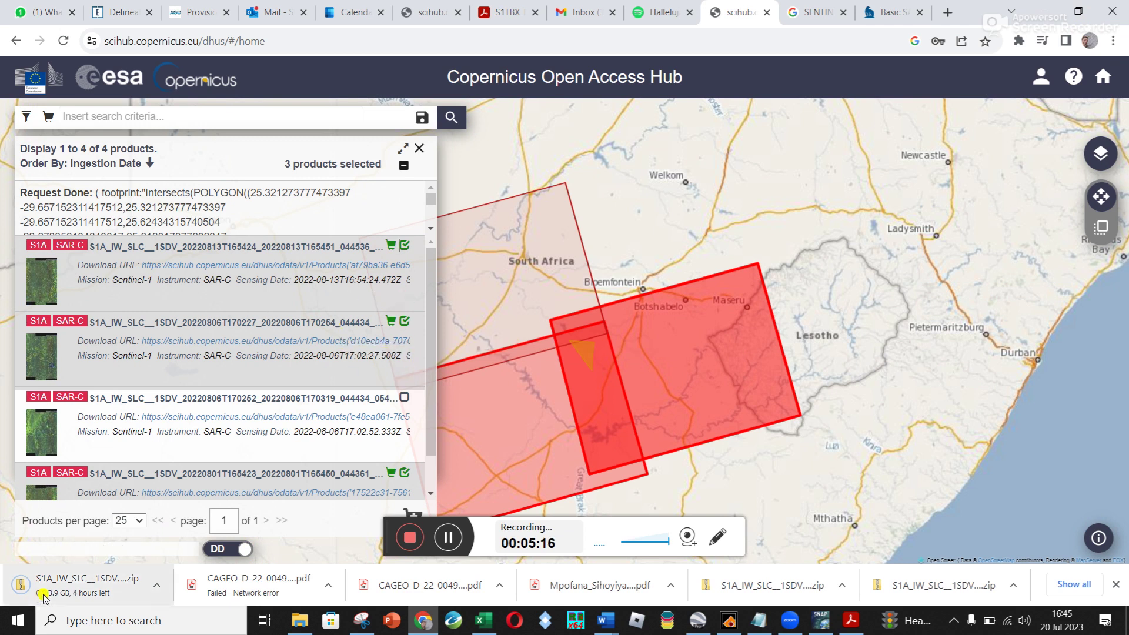
mouse_move(377, 296)
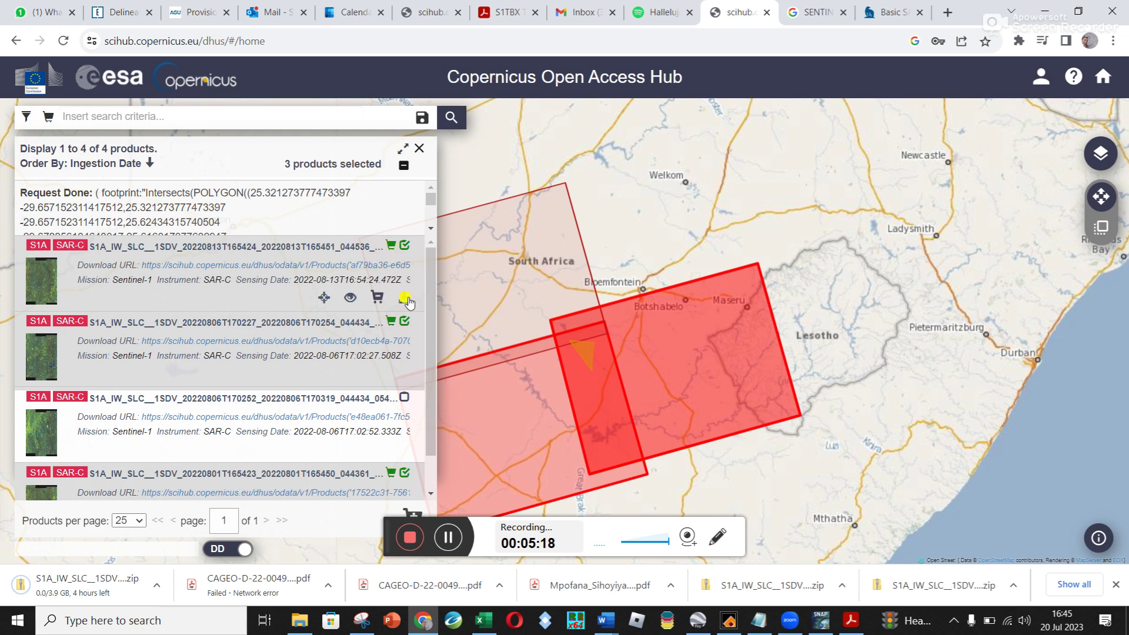
Open the cart holding the three selected Sentinel-1 SLC products
click(48, 118)
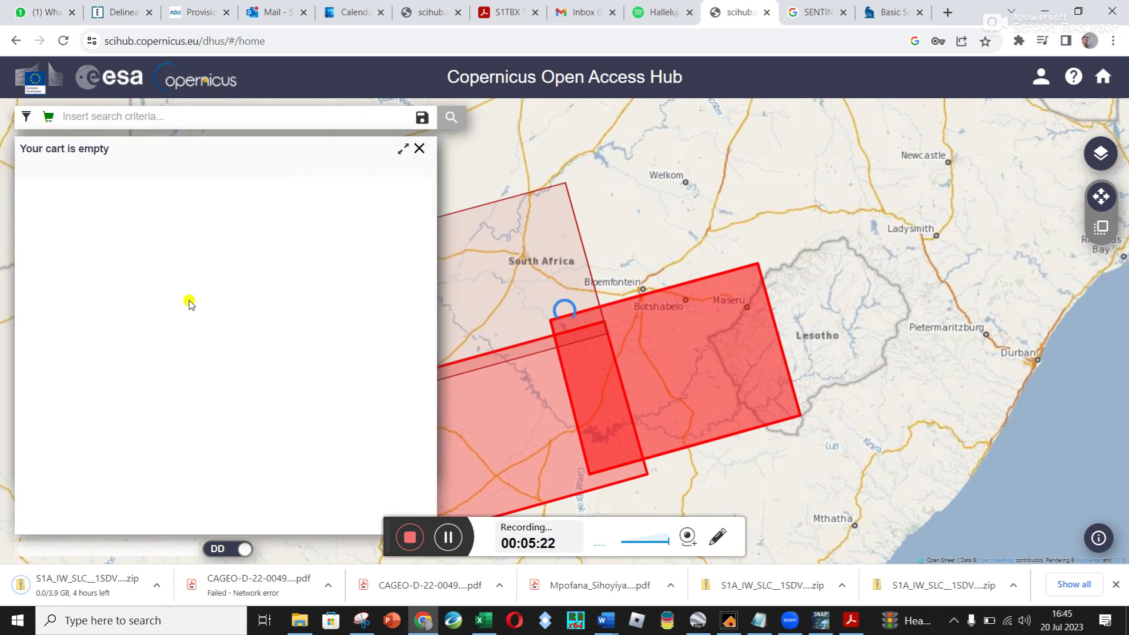